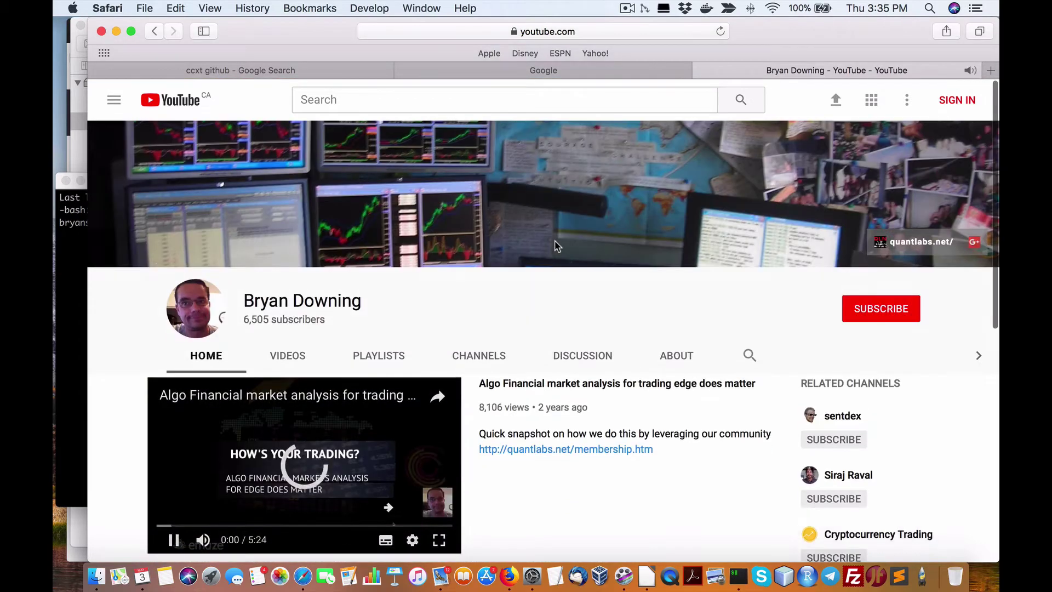
- Pause the channel trailer and search the channel's videos for 'ccxt'
scroll(556, 245, down, 2)
click(178, 498)
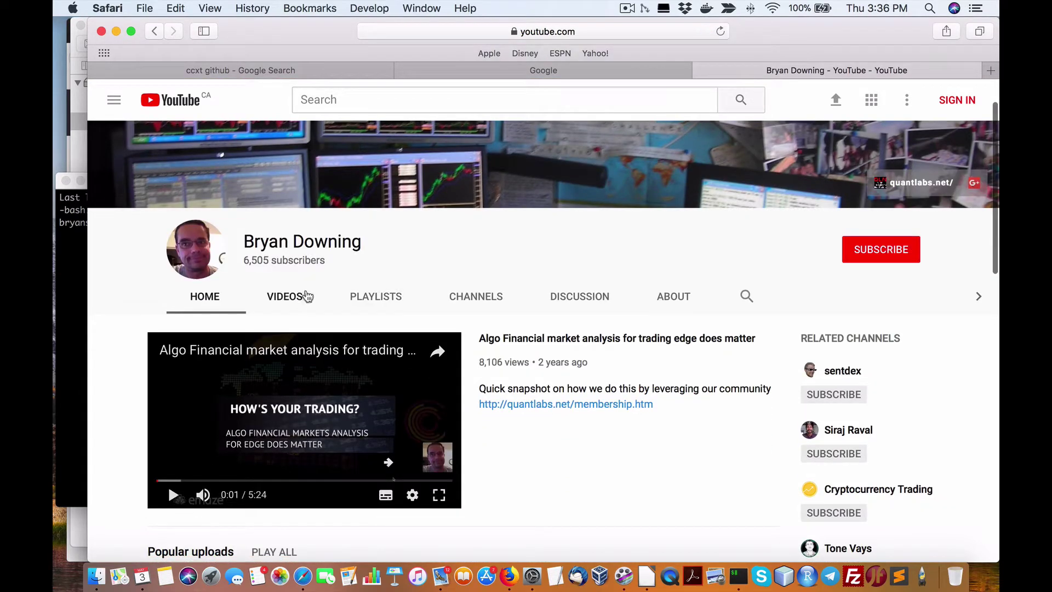
click(296, 301)
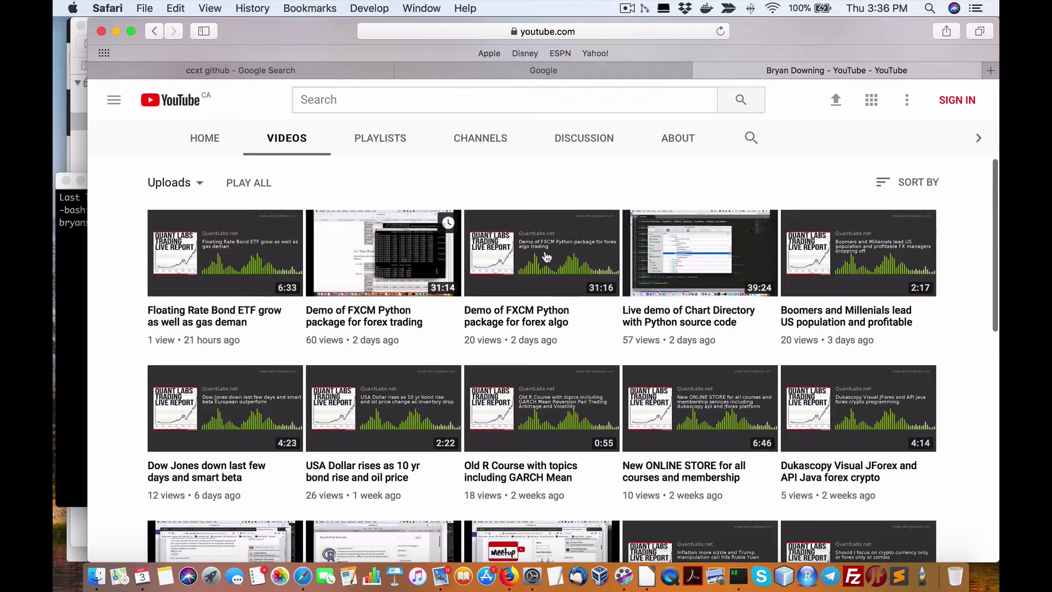
click(751, 137)
text(ccxt)
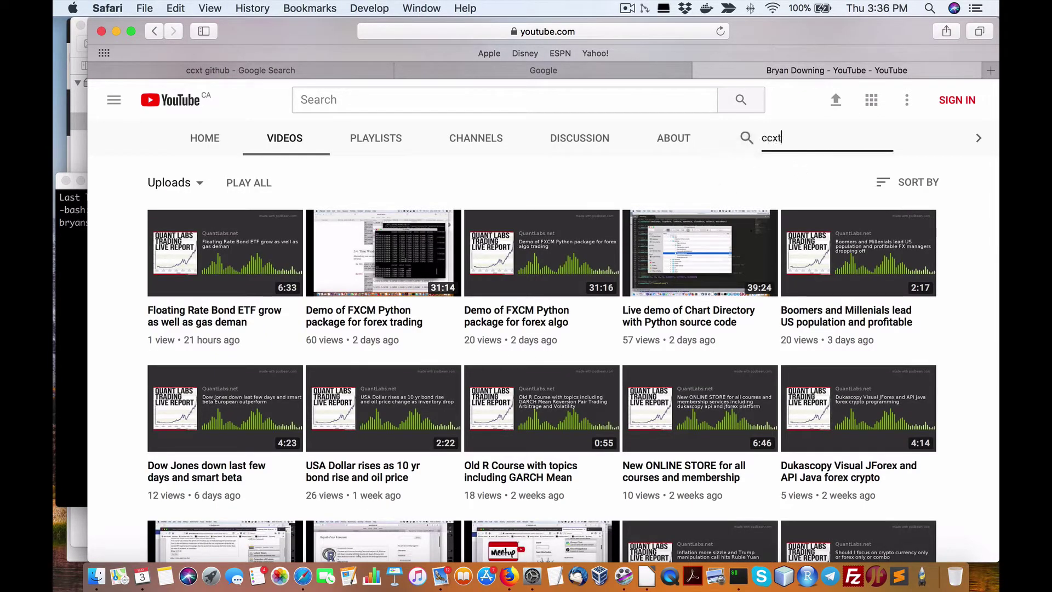
key(Return)
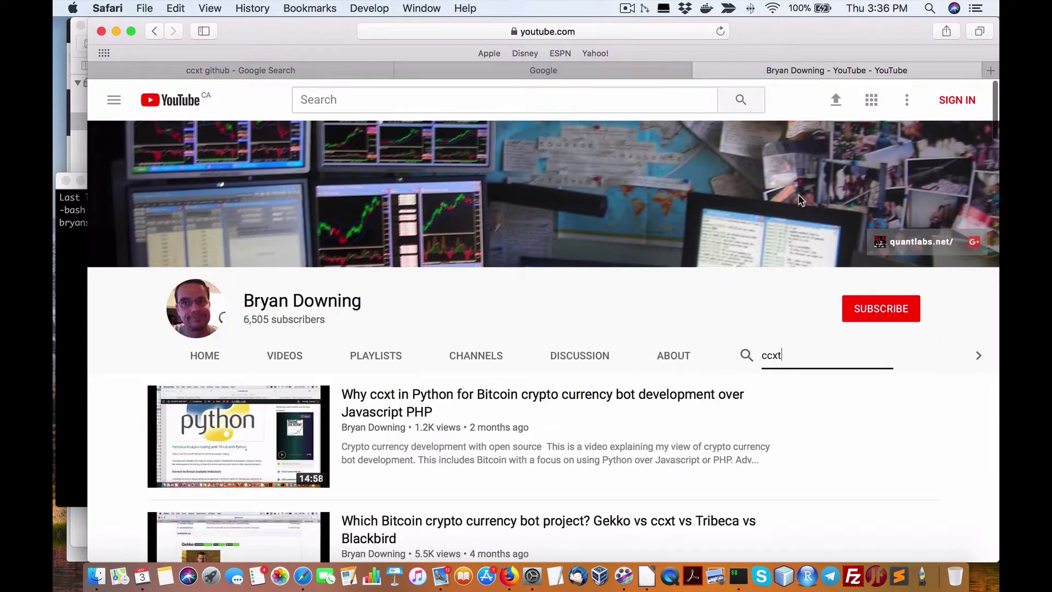
- Scroll through the channel's ccxt video results
scroll(734, 323, down, 3)
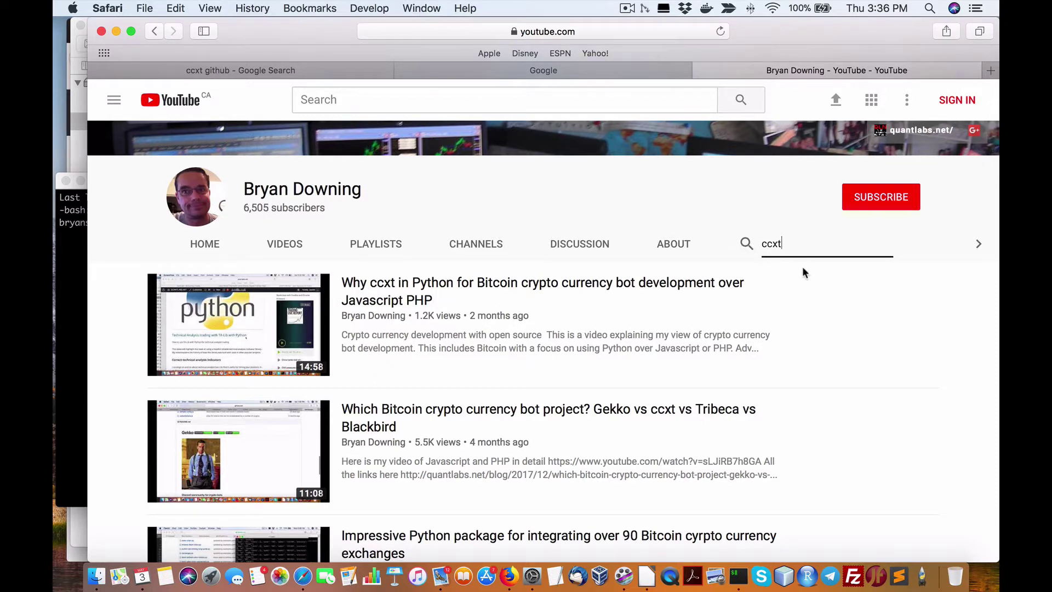
scroll(783, 305, down, 7)
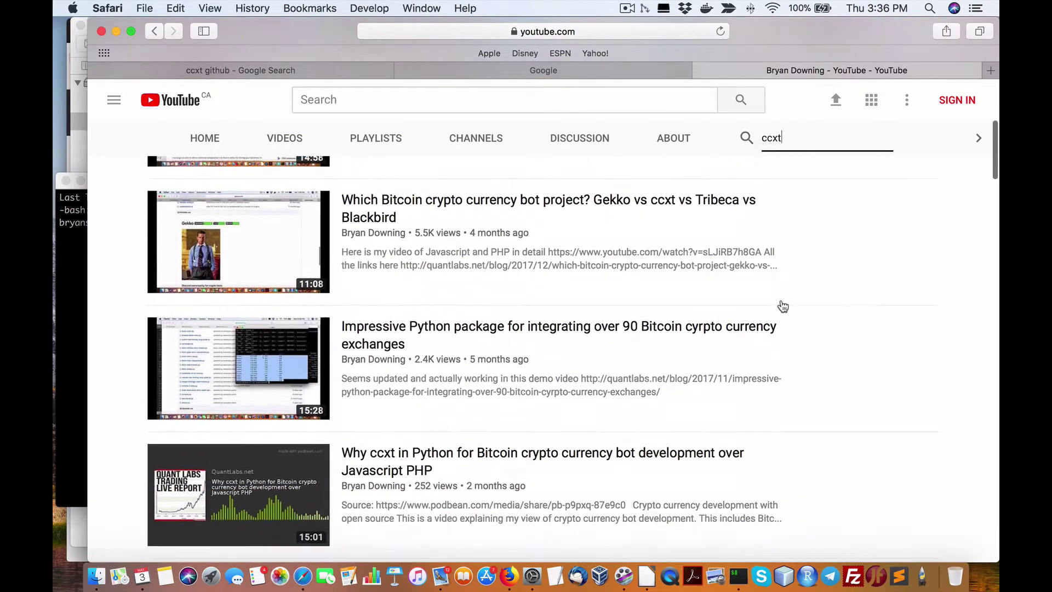
scroll(782, 305, down, 8)
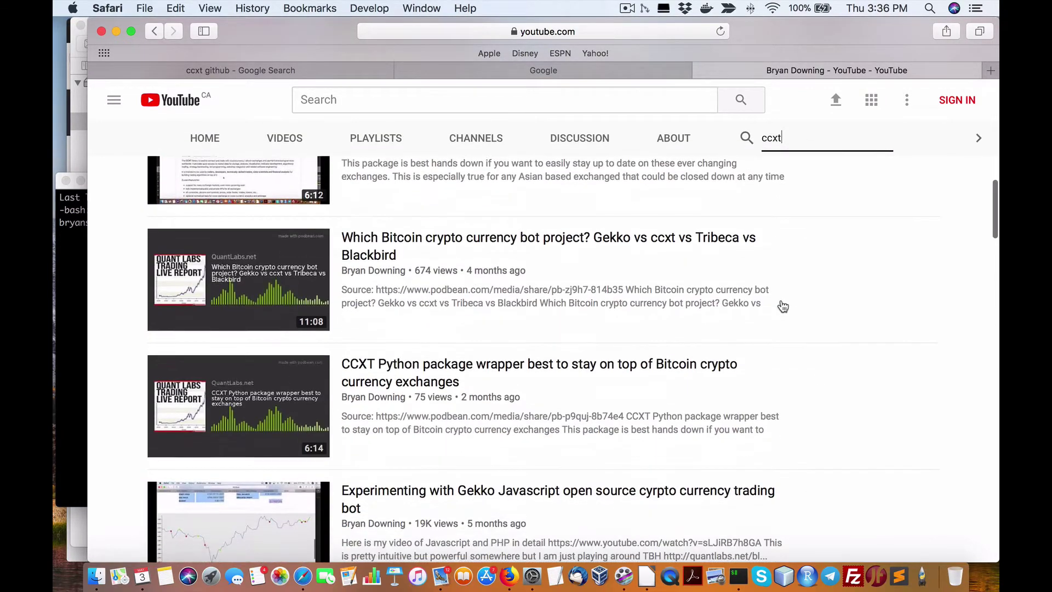
scroll(778, 277, down, 2)
scroll(764, 269, up, 9)
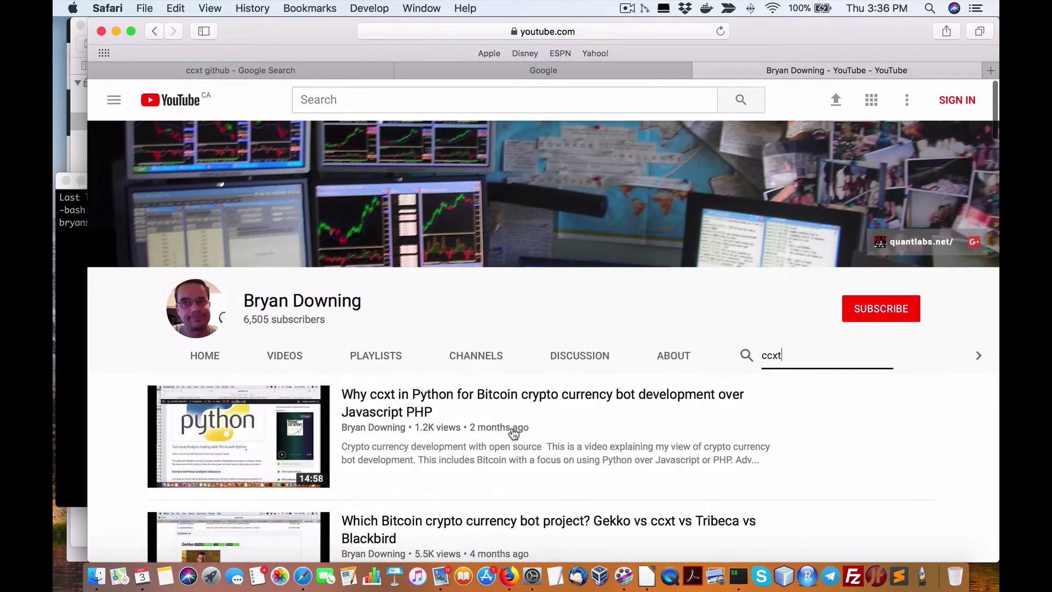
scroll(437, 433, down, 2)
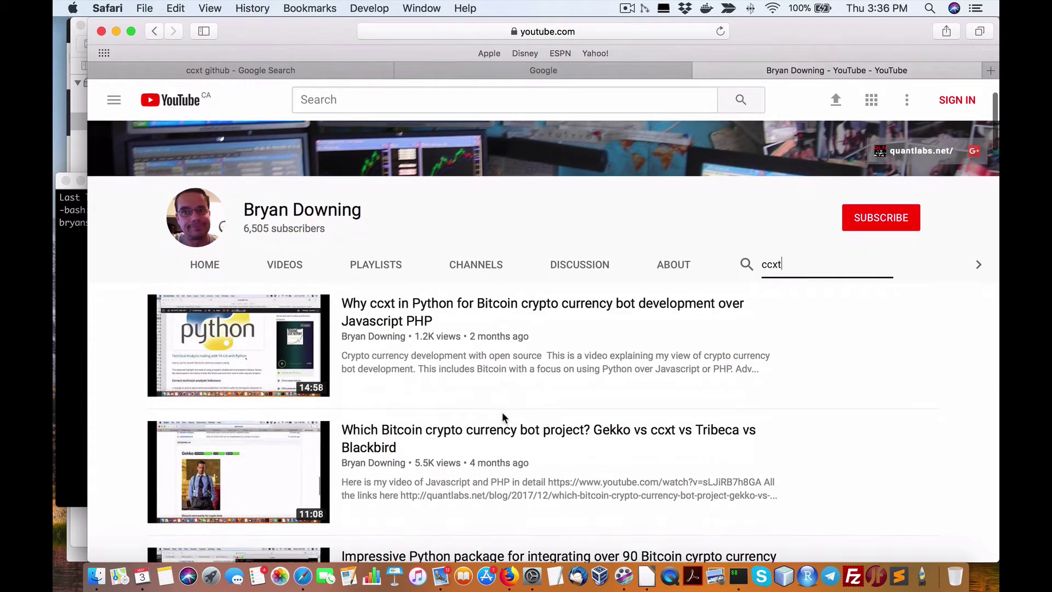
scroll(483, 419, down, 8)
scroll(502, 416, down, 15)
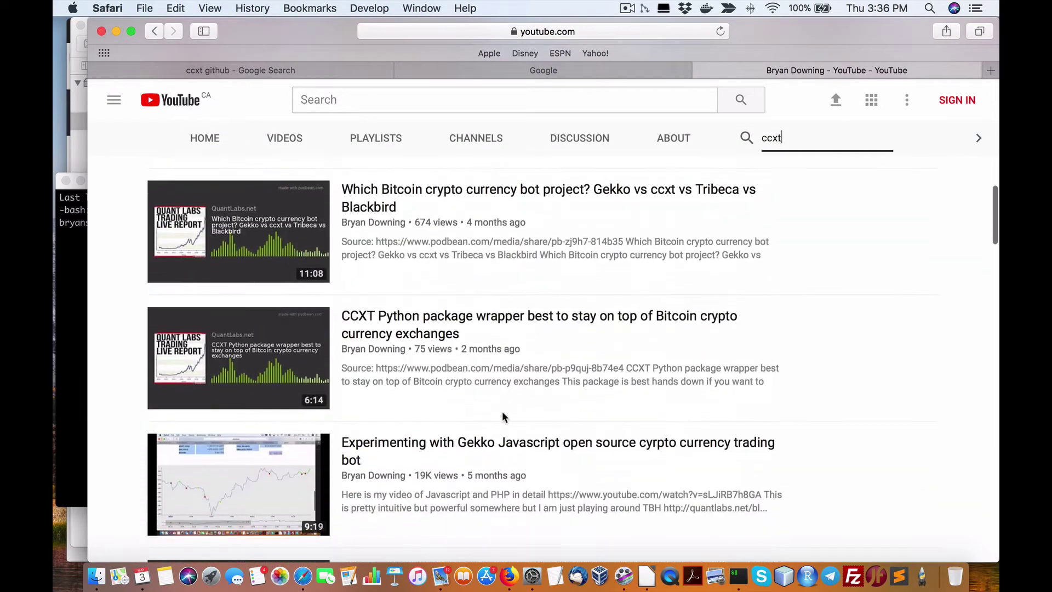
scroll(502, 414, down, 12)
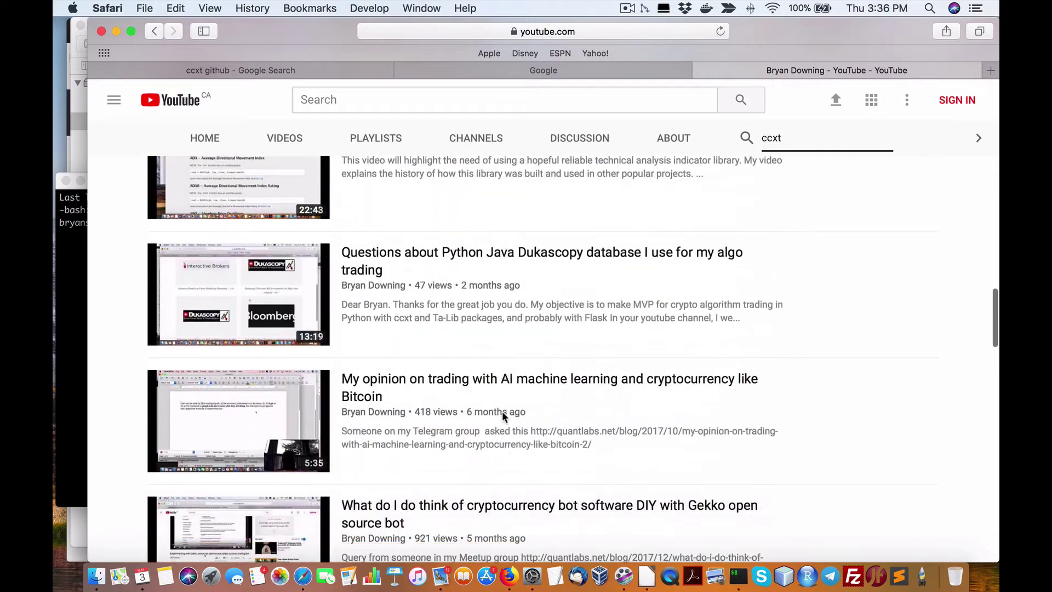
scroll(505, 418, up, 20)
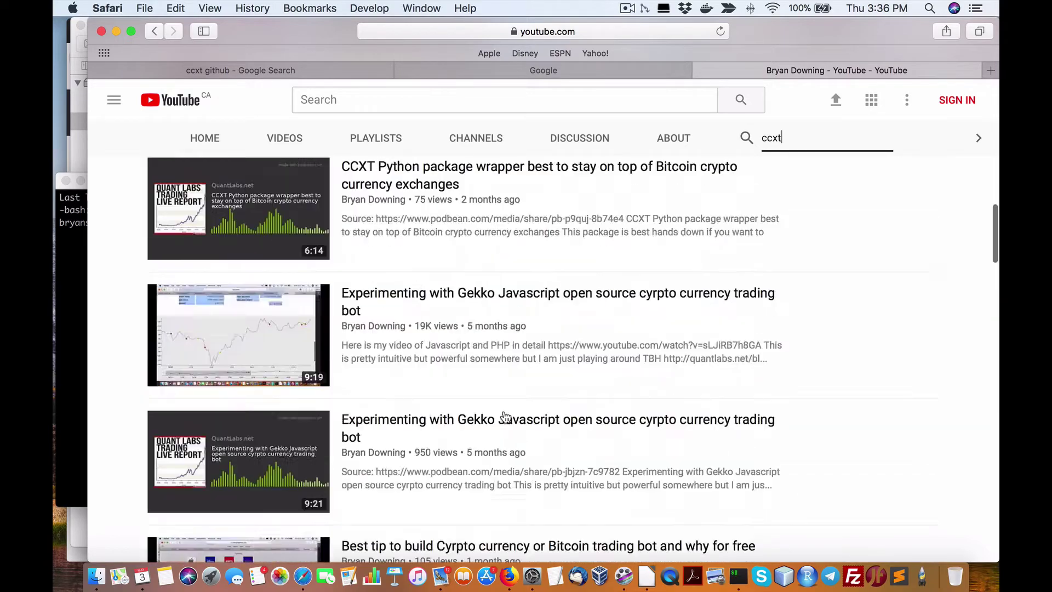
scroll(540, 466, down, 7)
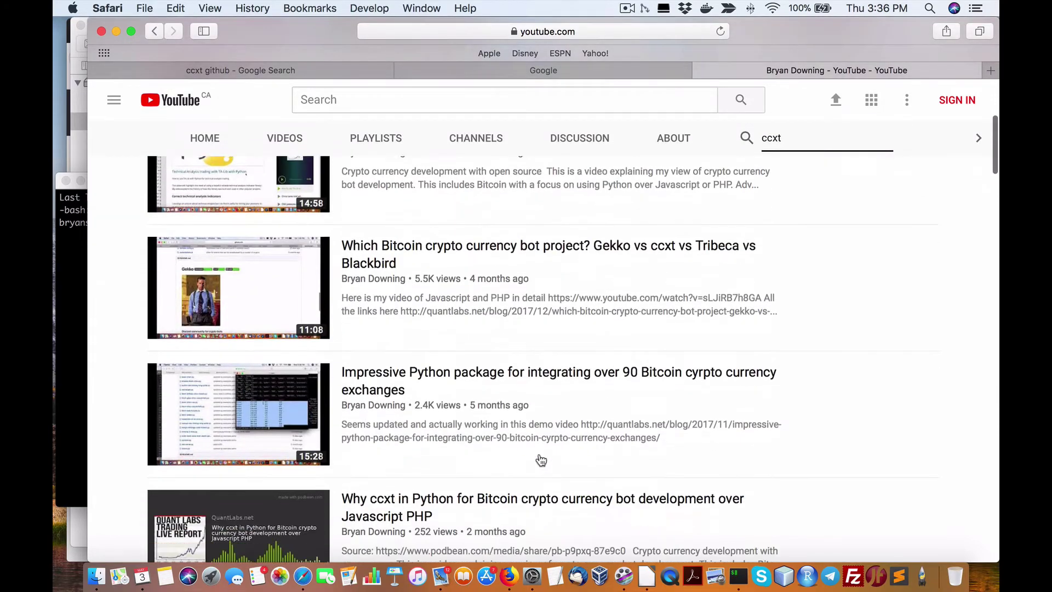
scroll(579, 433, up, 7)
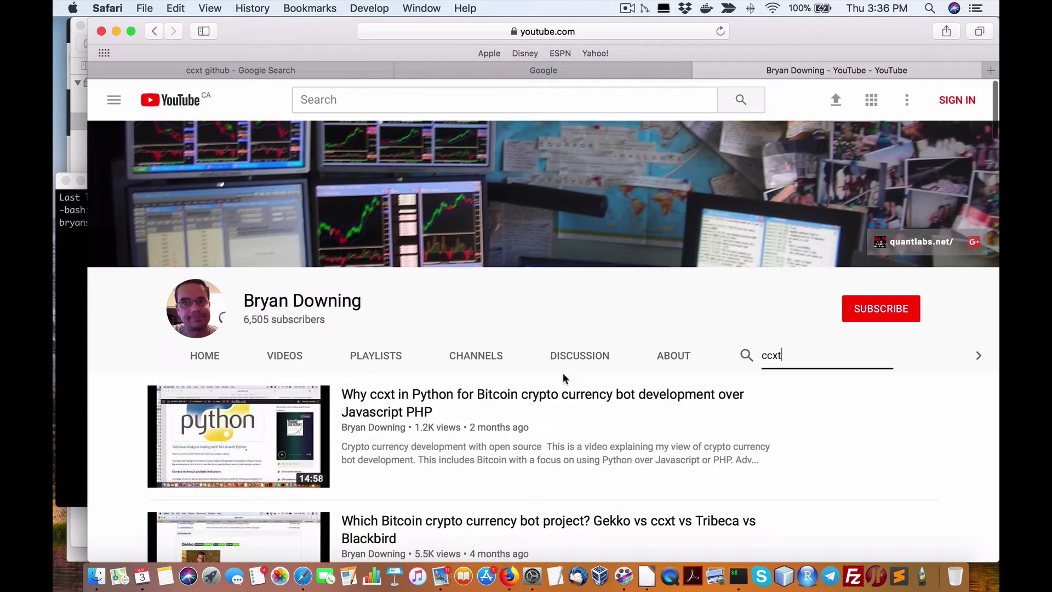
scroll(436, 438, down, 1)
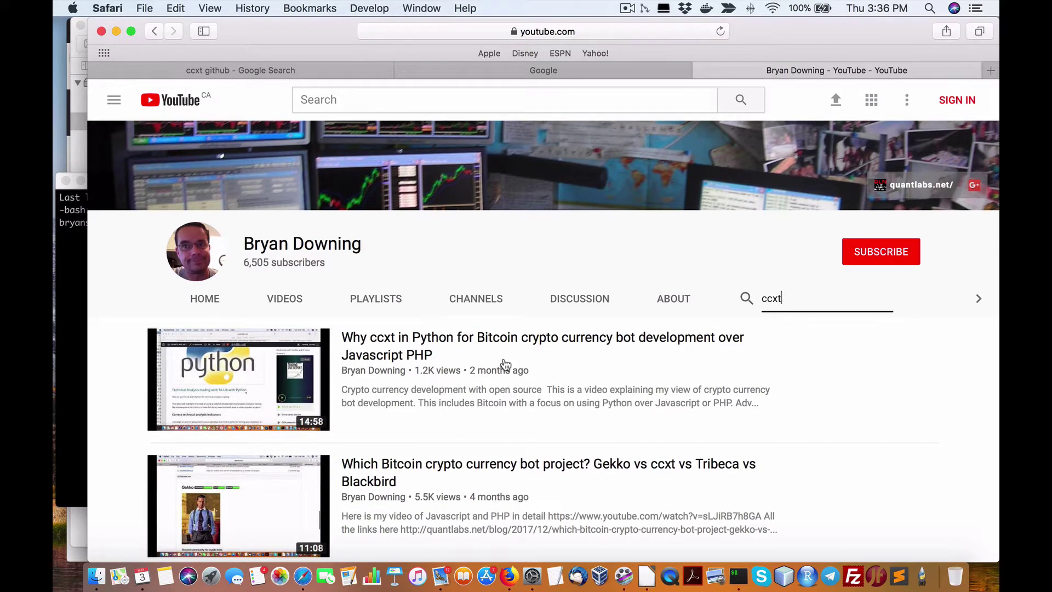
- Search Google for 'github ccxt'
click(548, 76)
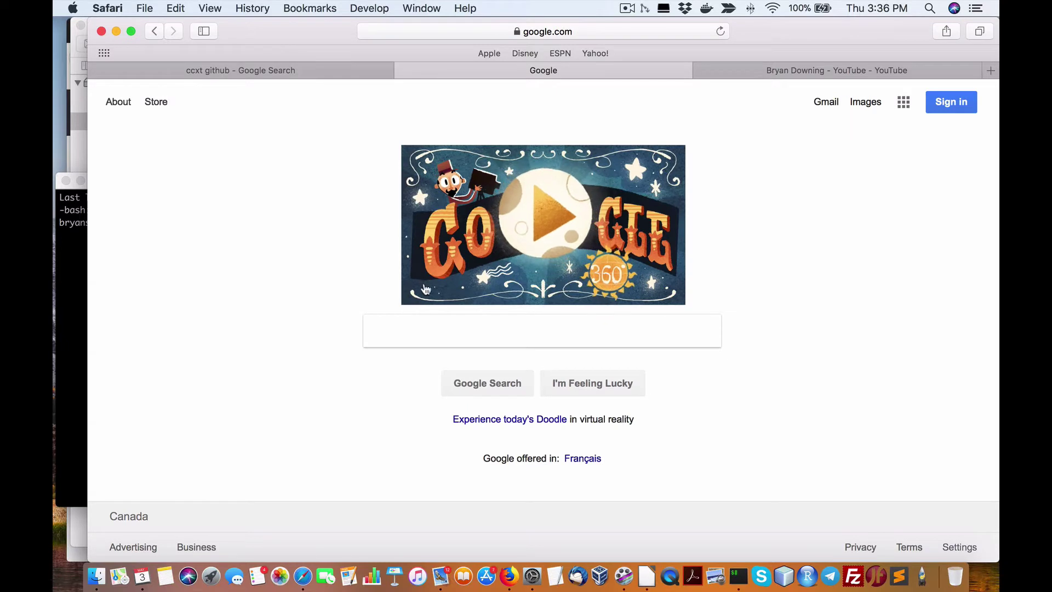
click(381, 325)
text(github)
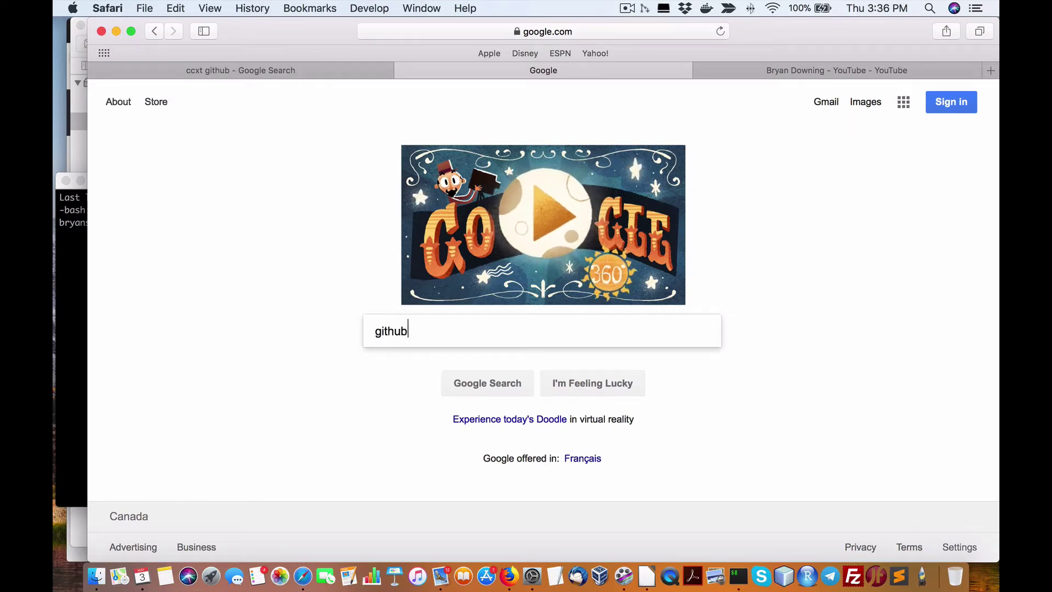
text( ccxt)
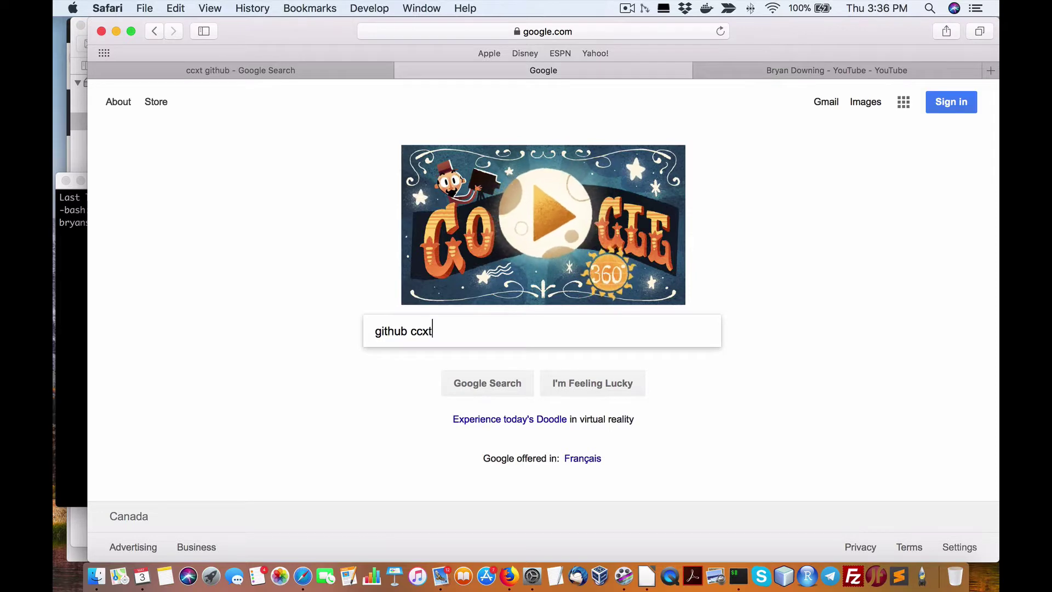
key(Return)
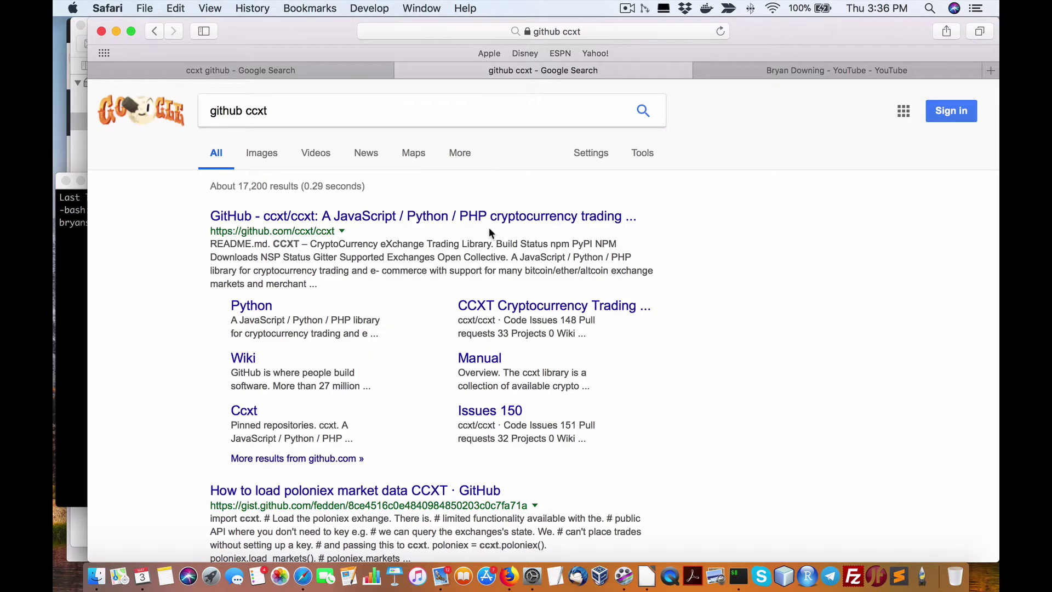
- Open the ccxt/ccxt GitHub repository and browse its file list to the python folder
click(490, 227)
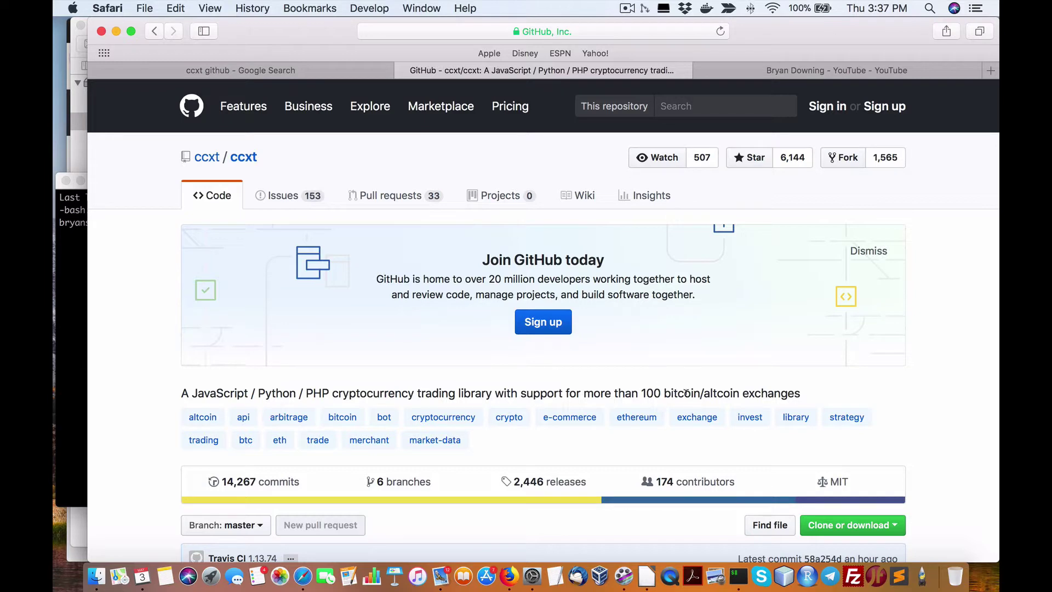
scroll(498, 418, down, 5)
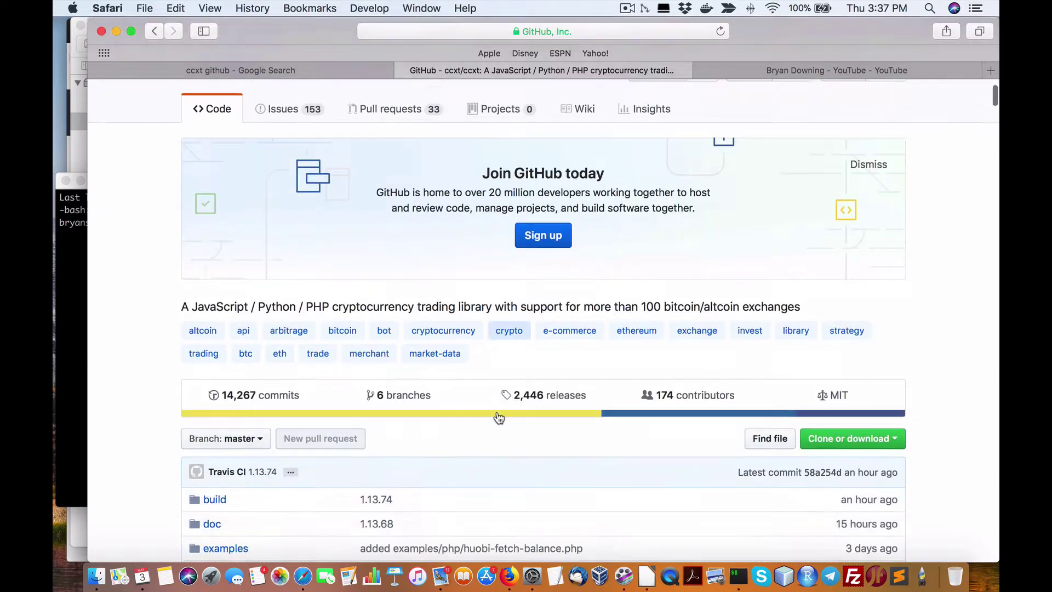
scroll(498, 418, down, 20)
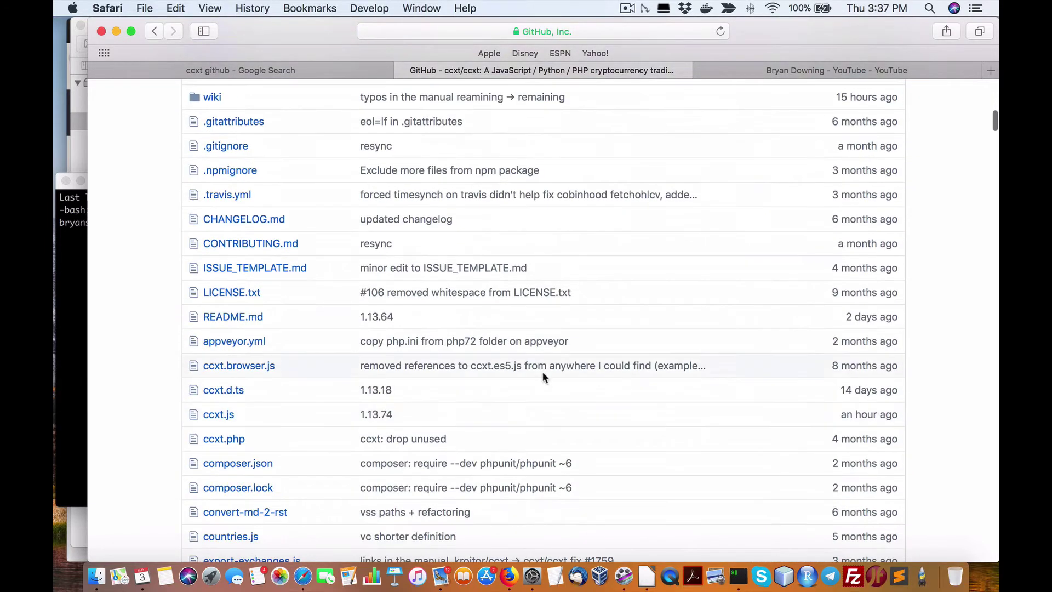
scroll(542, 371, up, 16)
scroll(460, 389, up, 1)
scroll(466, 390, down, 3)
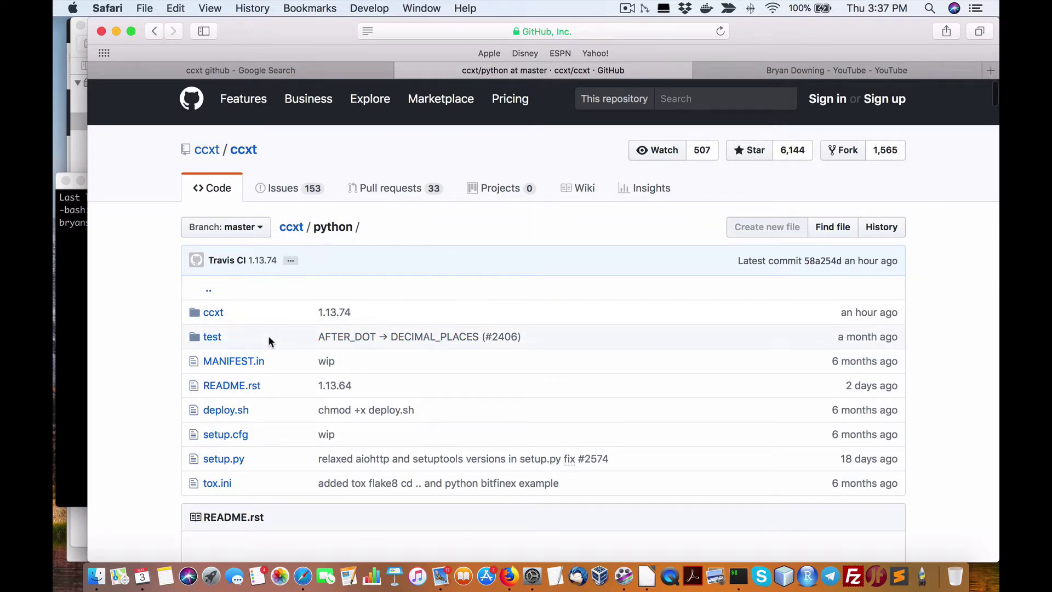
- Scroll the README to the Python section and select the 'pip install ccxt' line
scroll(268, 335, down, 4)
scroll(307, 351, down, 3)
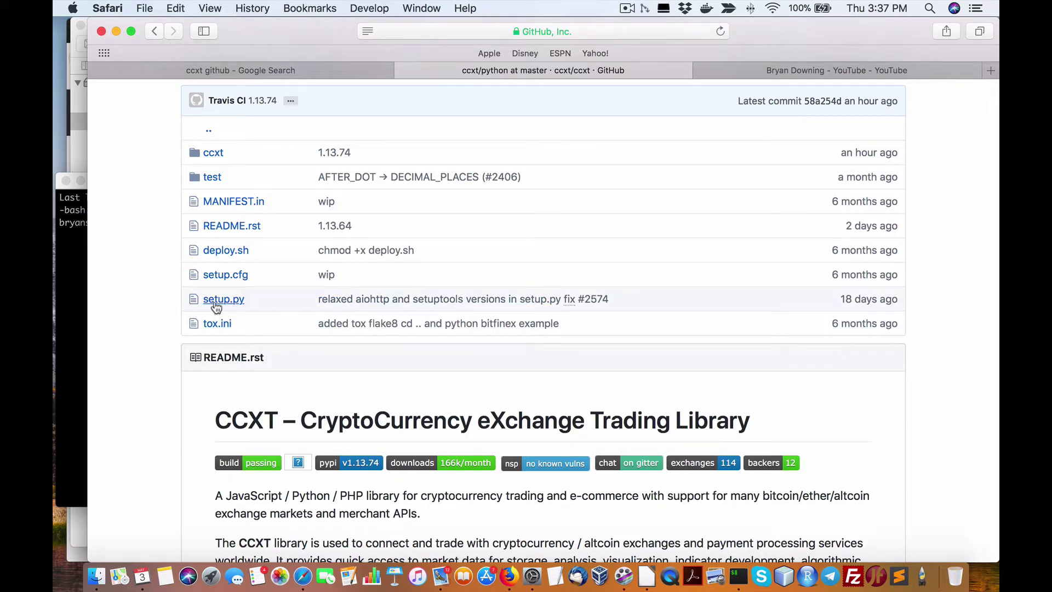
scroll(236, 301, down, 15)
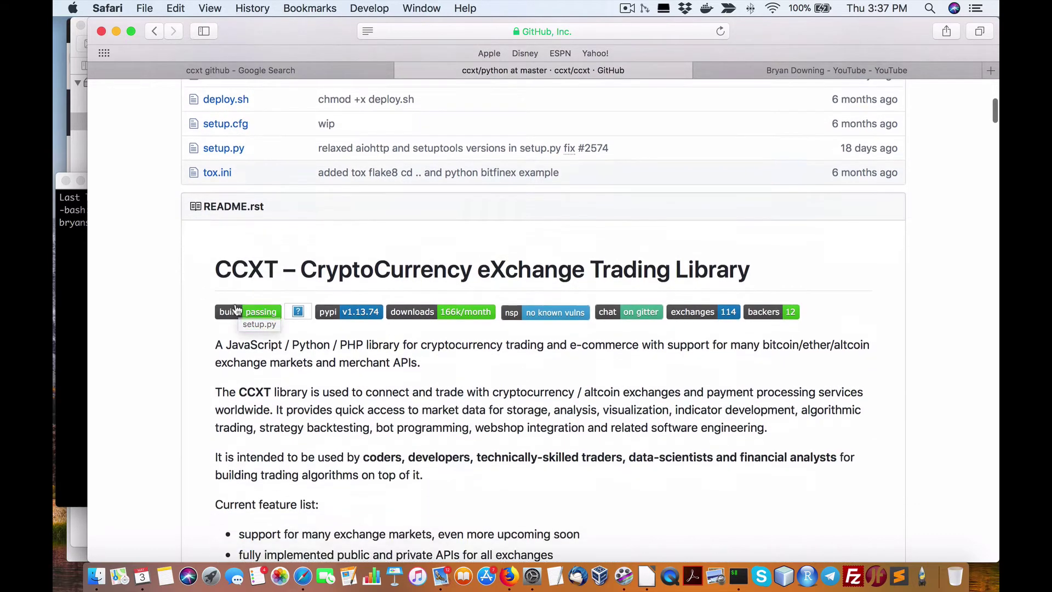
scroll(380, 324, down, 20)
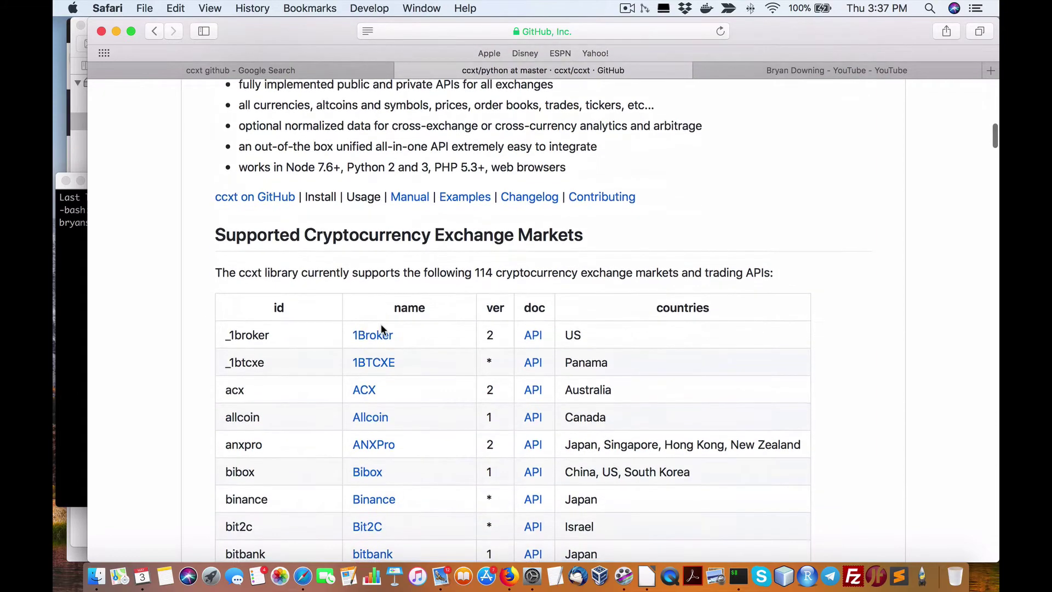
scroll(381, 328, down, 20)
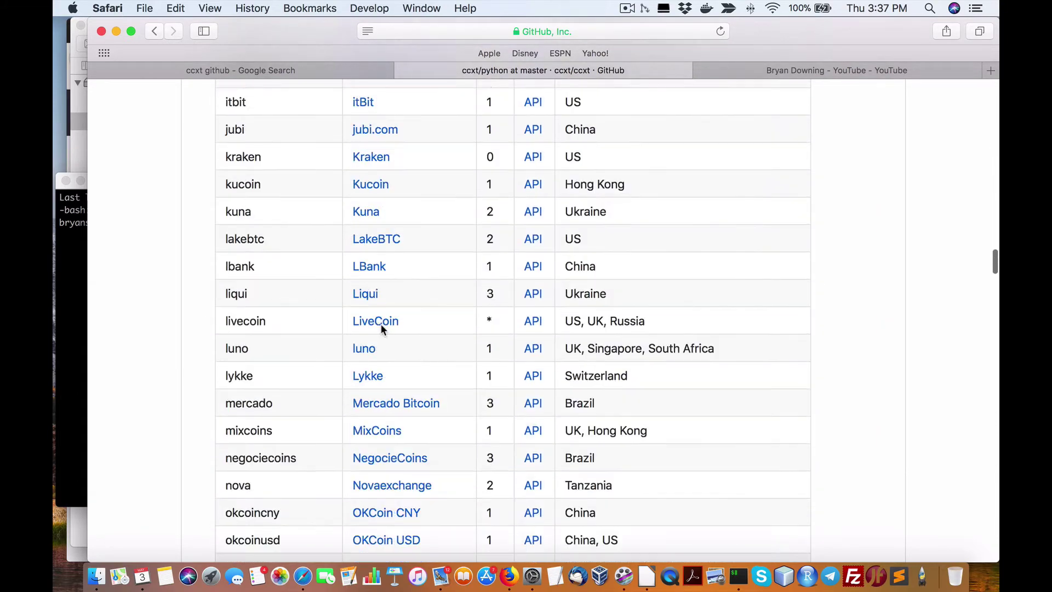
scroll(381, 329, up, 10)
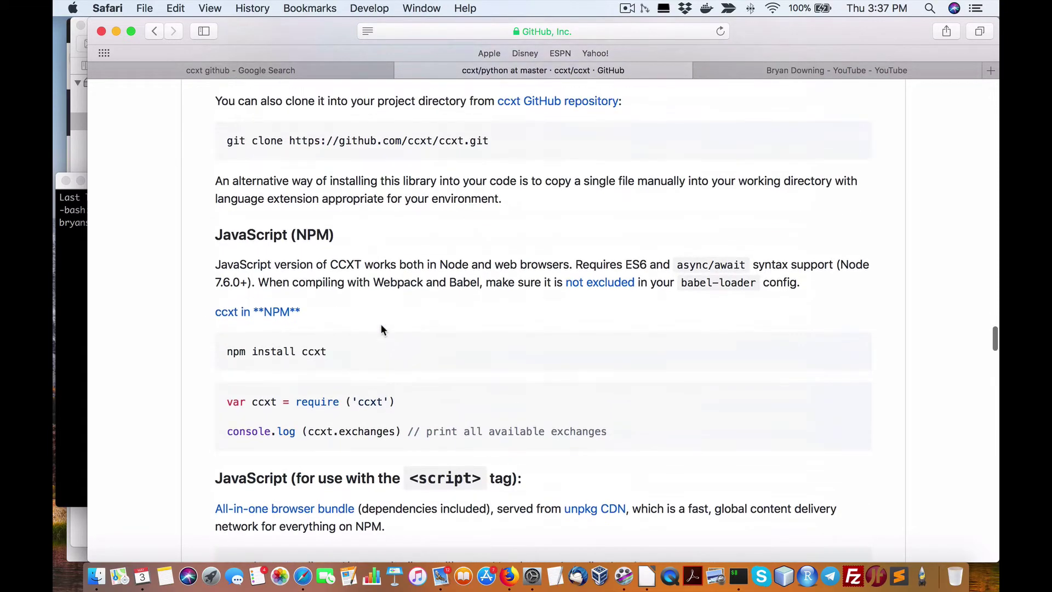
scroll(381, 324, up, 20)
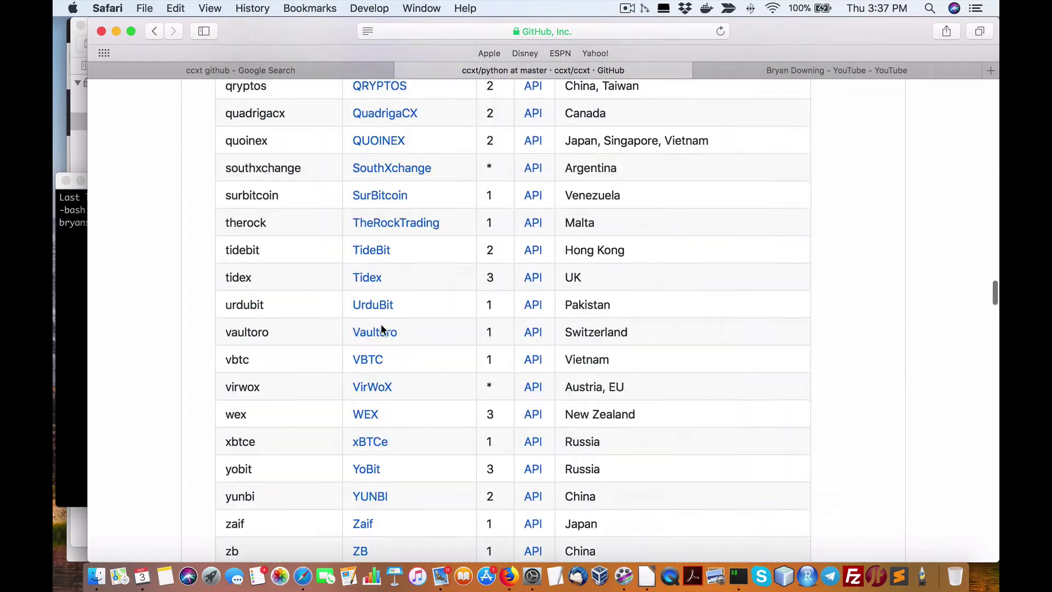
scroll(380, 329, up, 20)
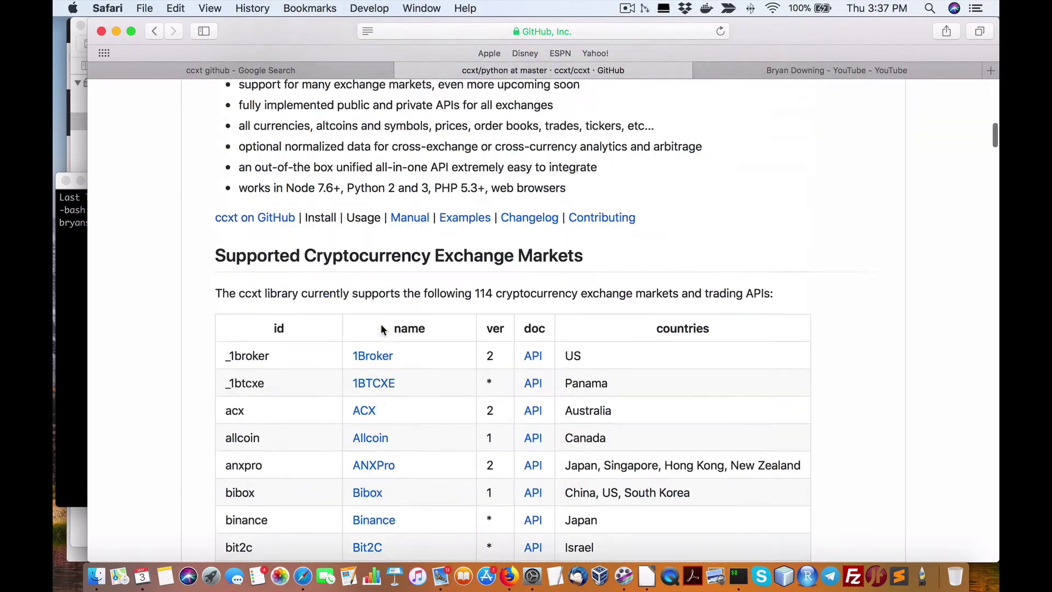
scroll(380, 329, up, 10)
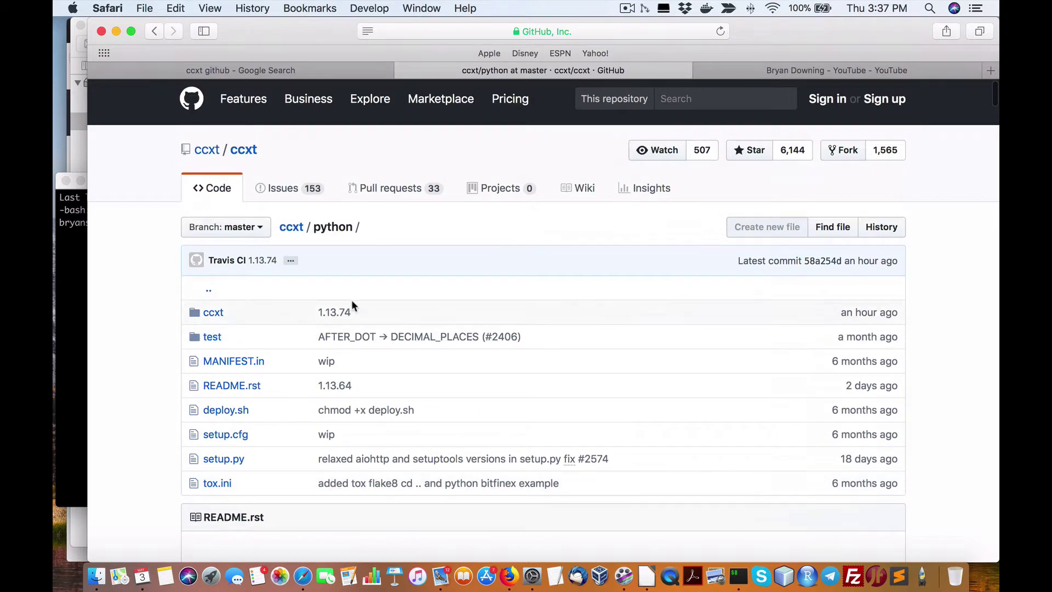
scroll(353, 276, down, 12)
scroll(521, 393, down, 20)
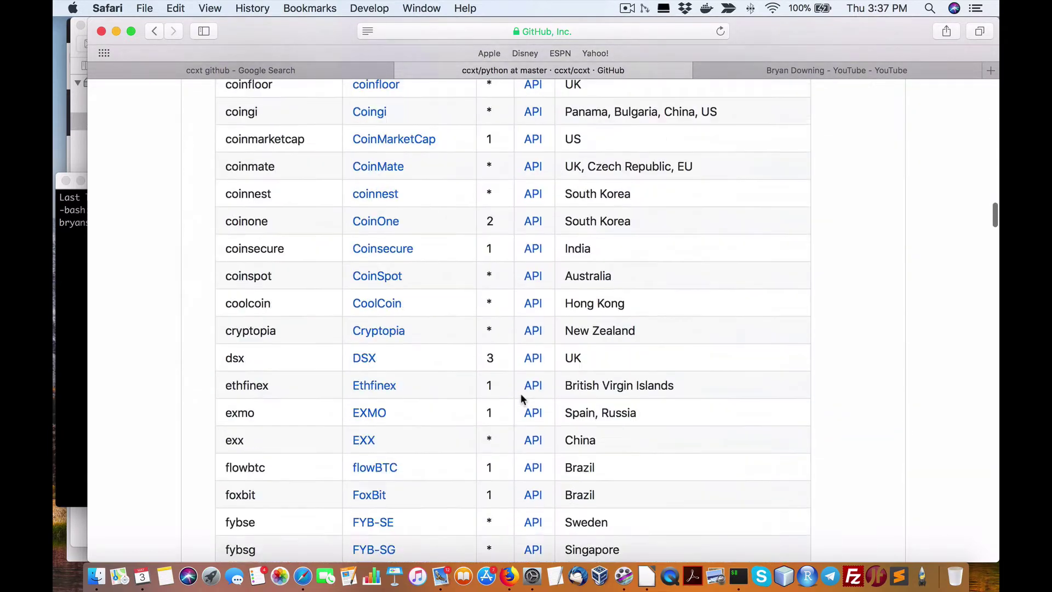
scroll(519, 393, down, 5)
scroll(520, 393, up, 11)
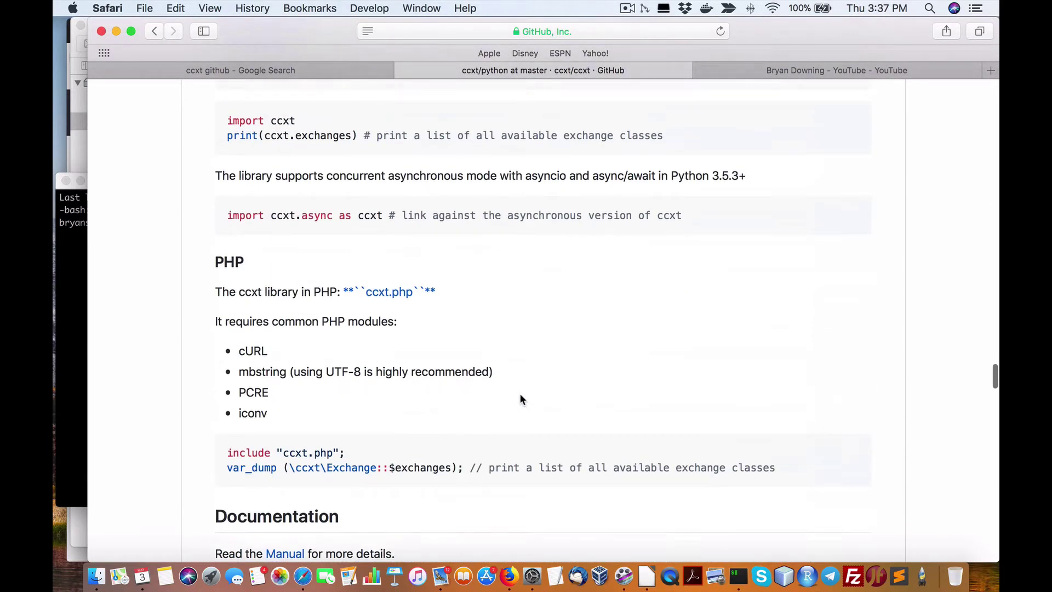
scroll(521, 397, down, 5)
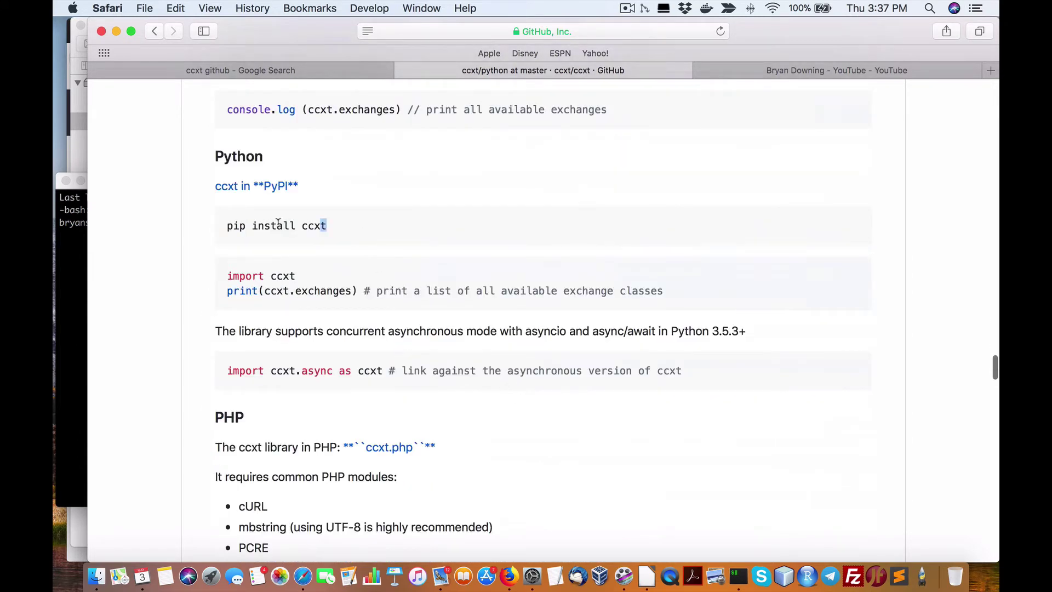
triple_click(278, 225)
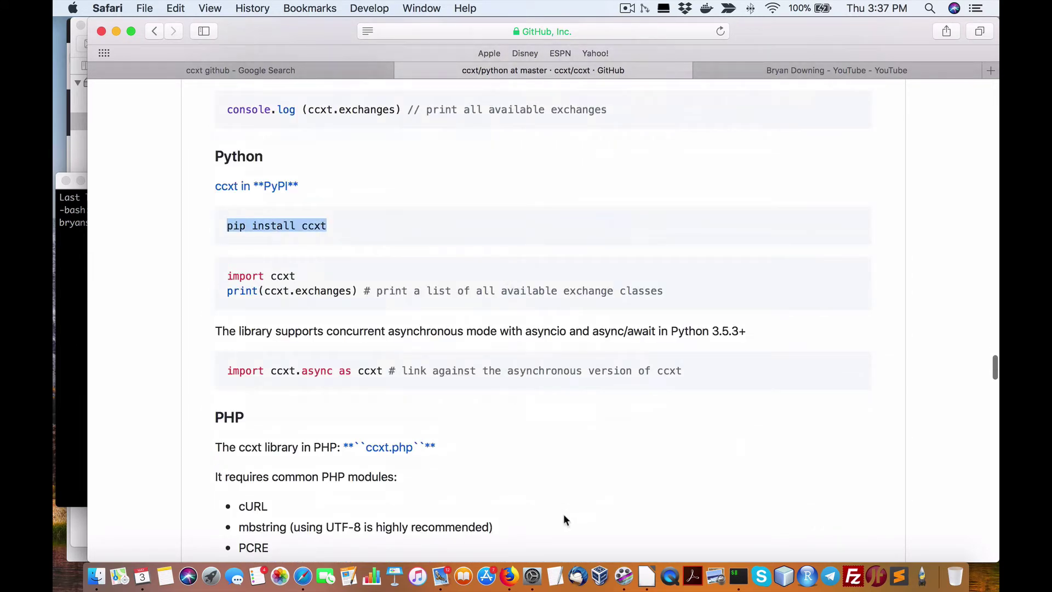
- Bring iTerm2 forward, move its window right, and list the home folder with ls
click(739, 575)
scroll(666, 318, down, 1)
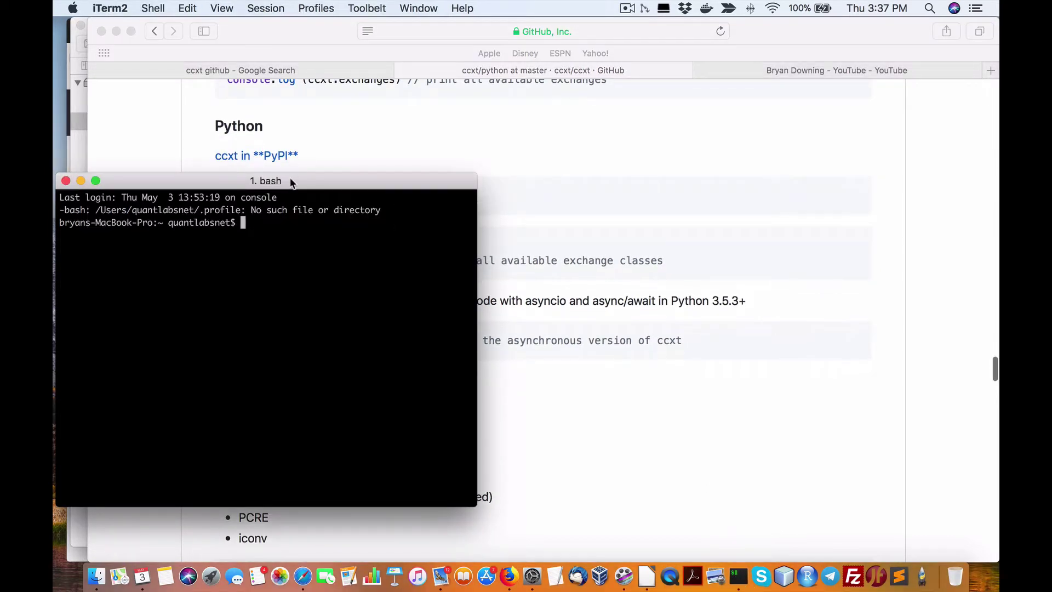
drag(291, 182, 667, 122)
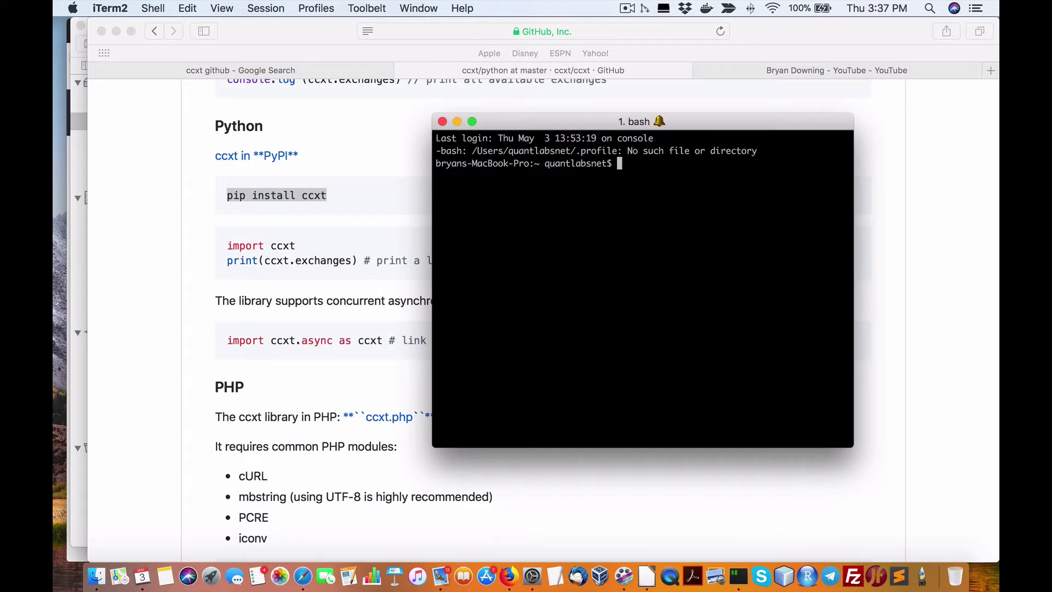
text(ls)
key(Return)
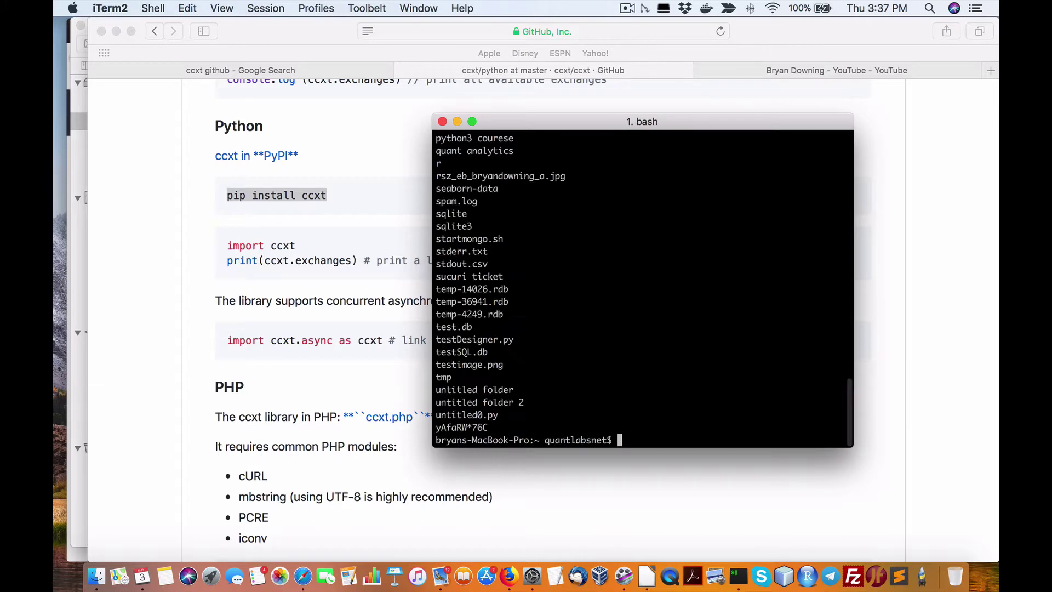
scroll(641, 285, up, 12)
scroll(641, 285, down, 12)
- Start the Python 3.6.4 interpreter with python3 and highlight its version text
drag(617, 125, 601, 100)
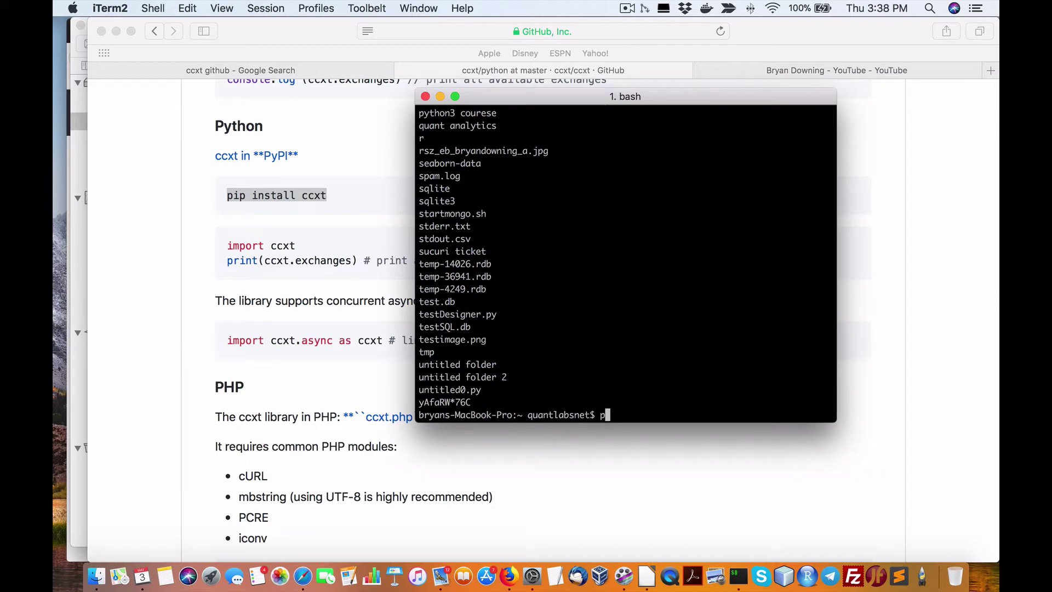
text(3)
key(Return)
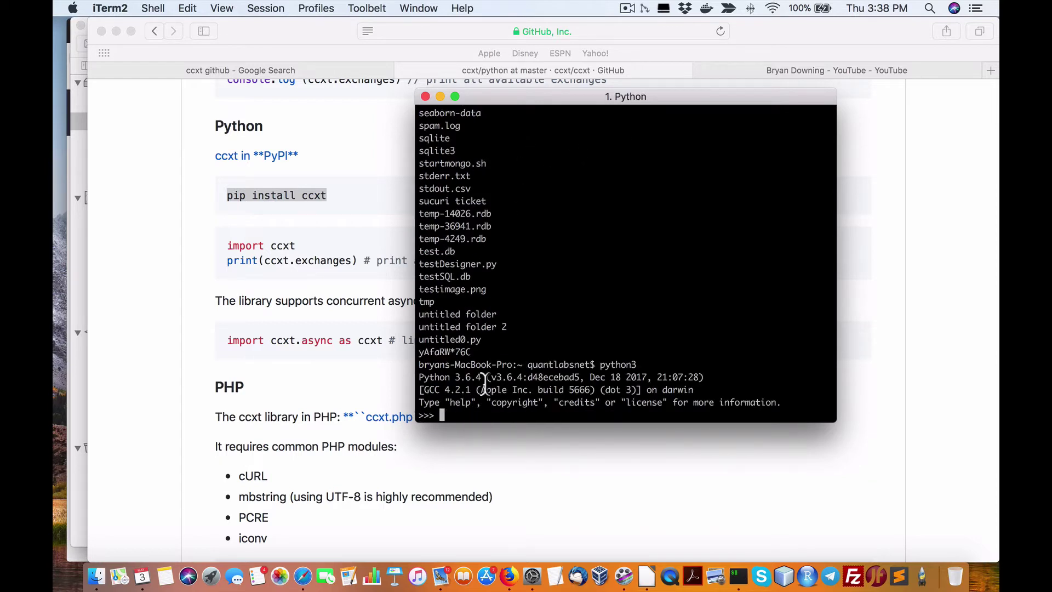
drag(484, 382, 405, 377)
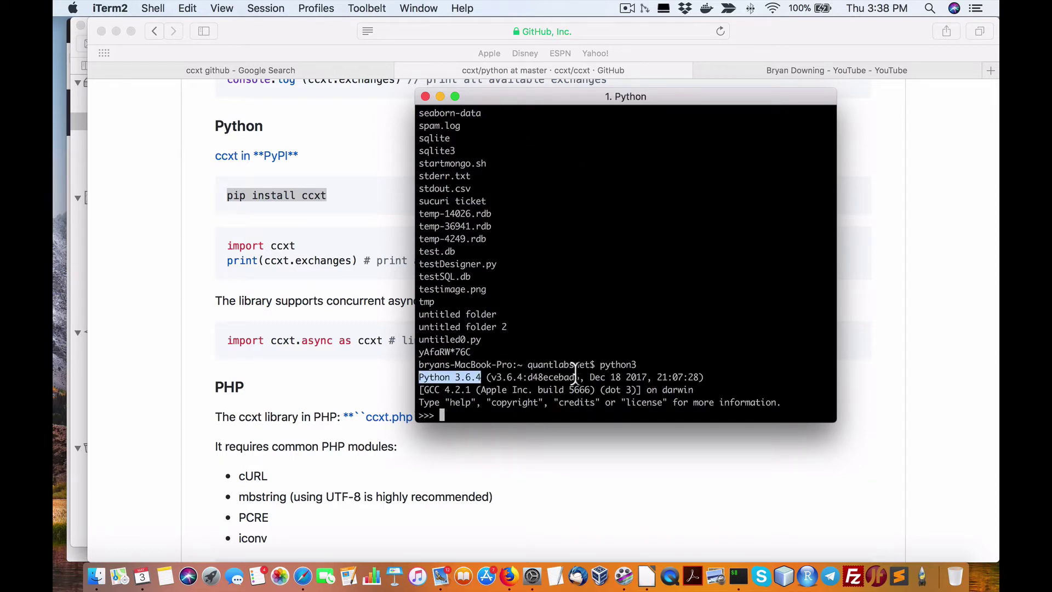
drag(637, 365, 600, 364)
click(98, 265)
- In a new tab, open python.org's Download Python page and highlight the Mac OS X heading
key(super+t)
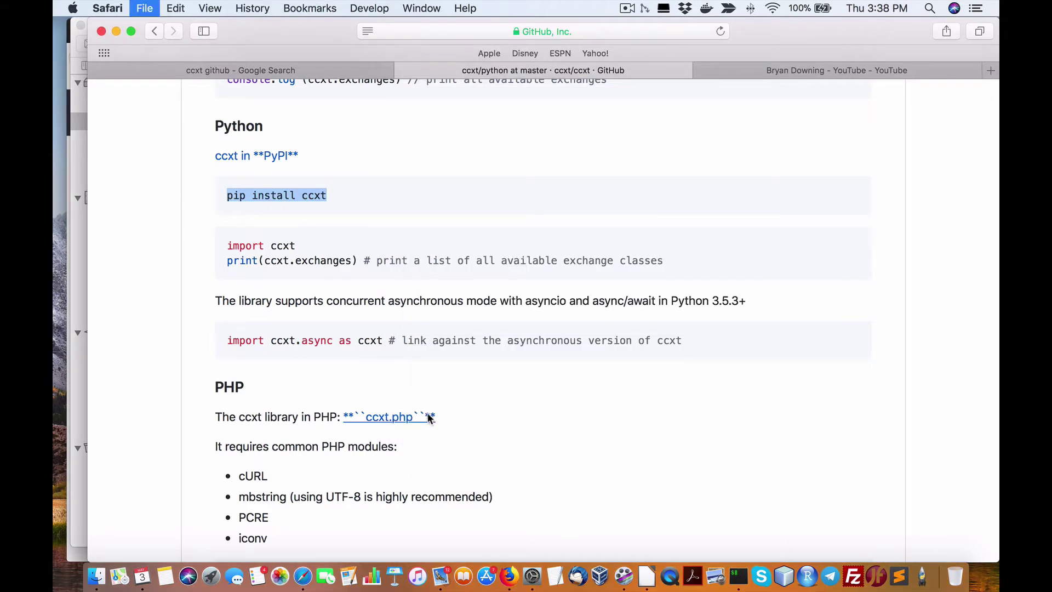
text(python.orv)
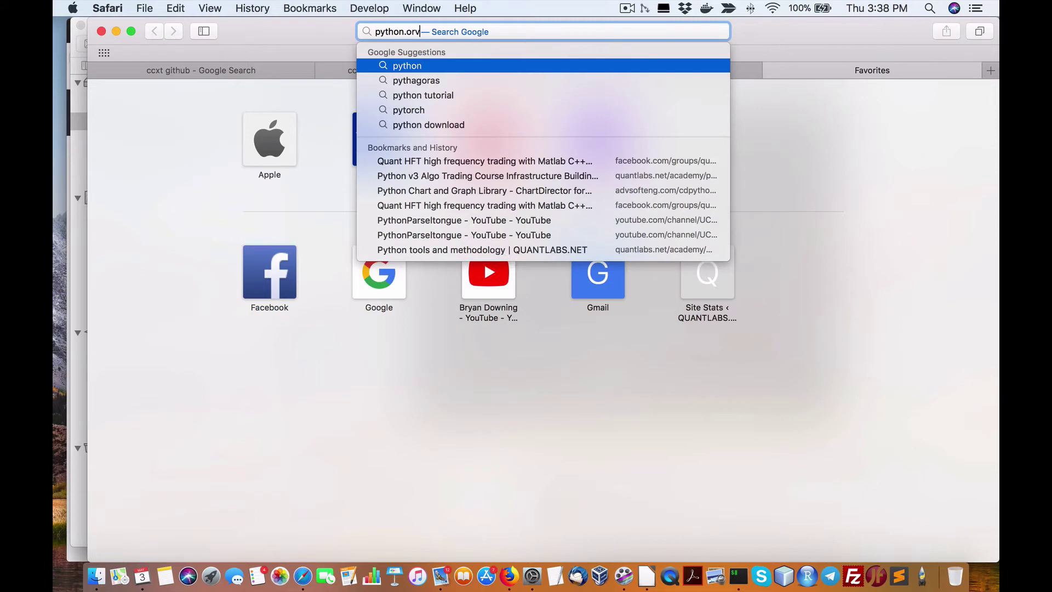
key(Return)
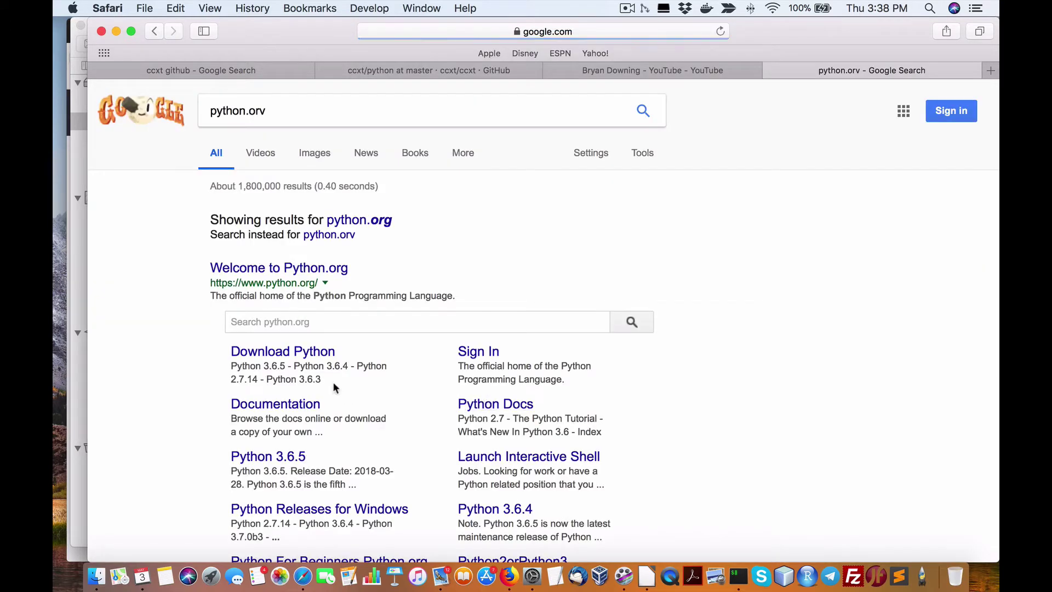
click(281, 352)
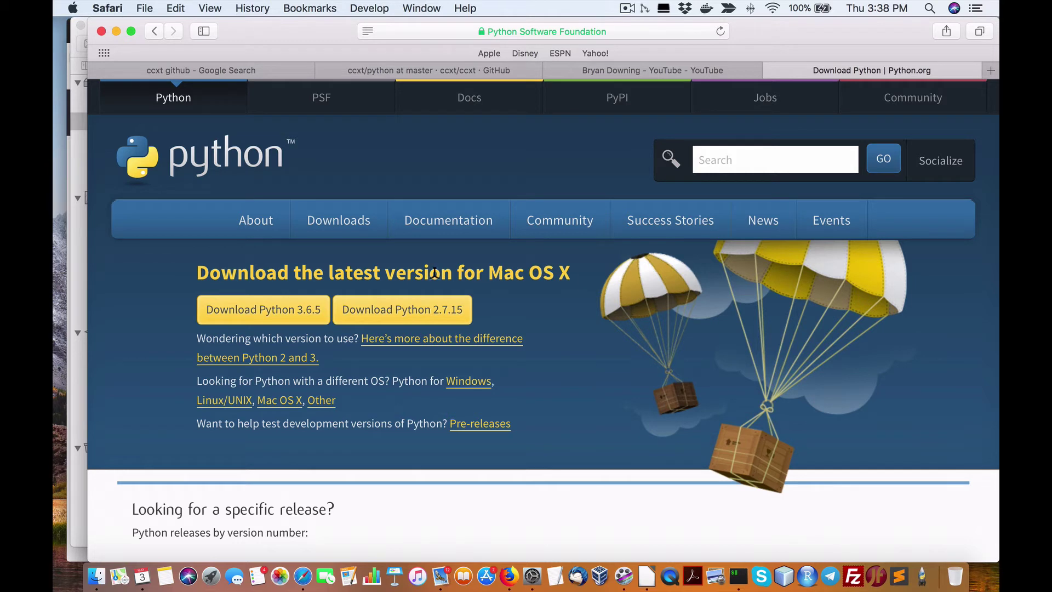
drag(574, 284, 507, 271)
- Close the Python page and search Google for 'pip3'
key(cmd+w)
key(cmd+t)
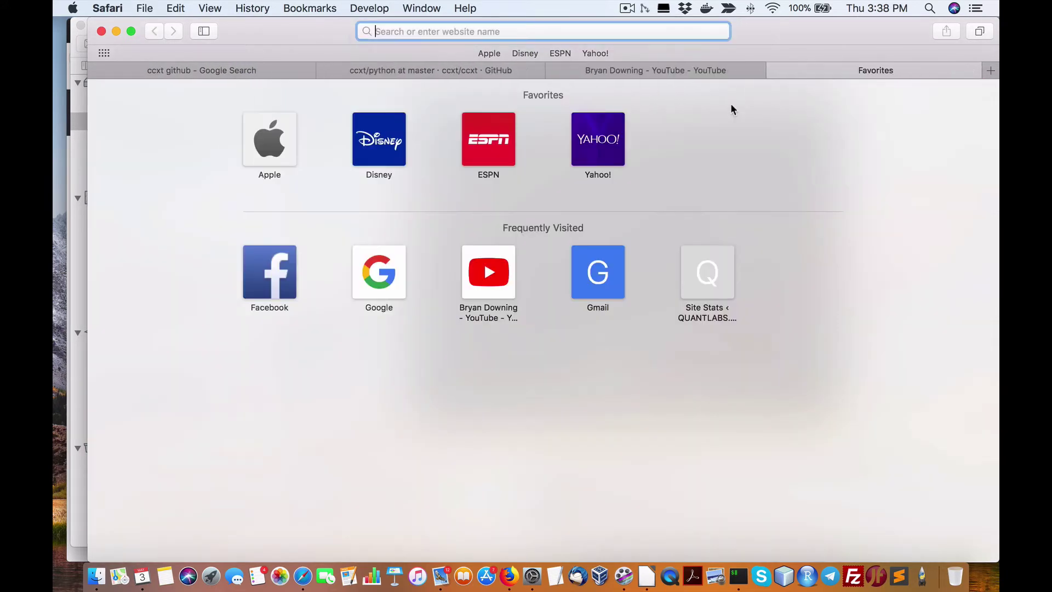
text(google.com)
key(Return)
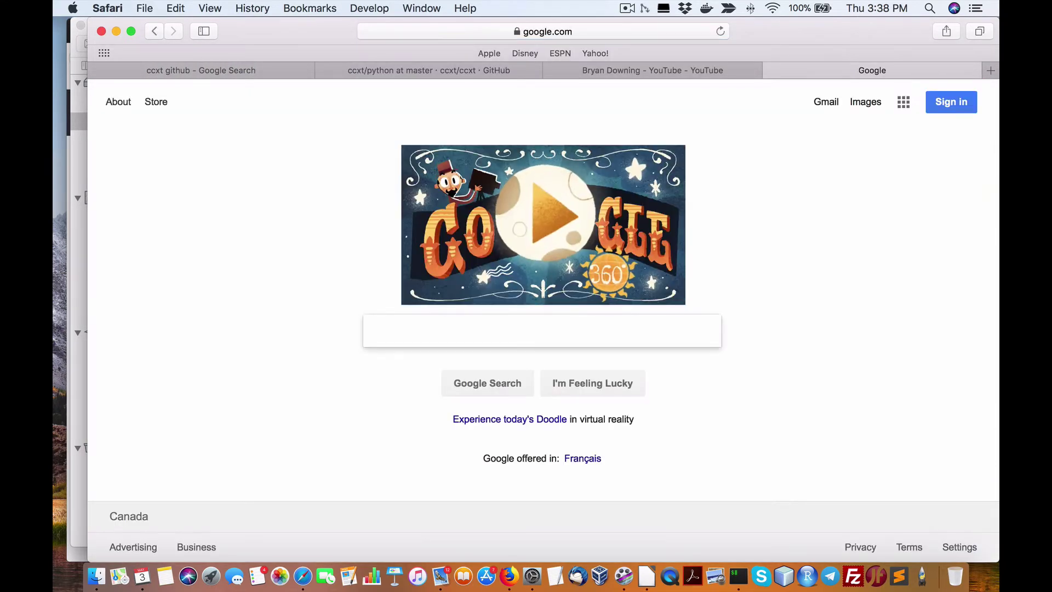
text(pip3)
key(Return)
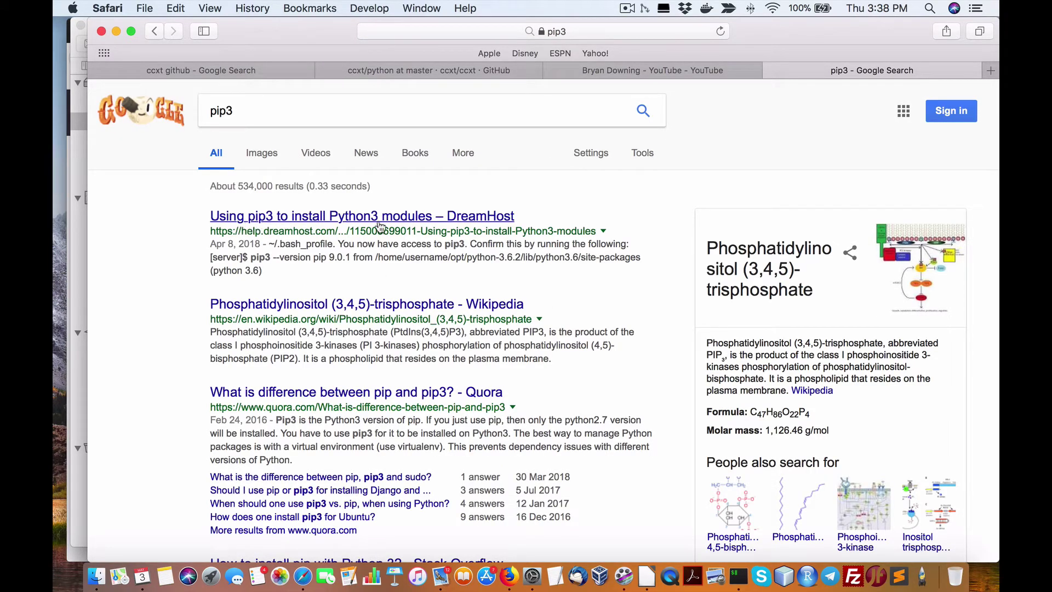
- Read DreamHost's 'Using pip3' article, then close its tab
click(463, 225)
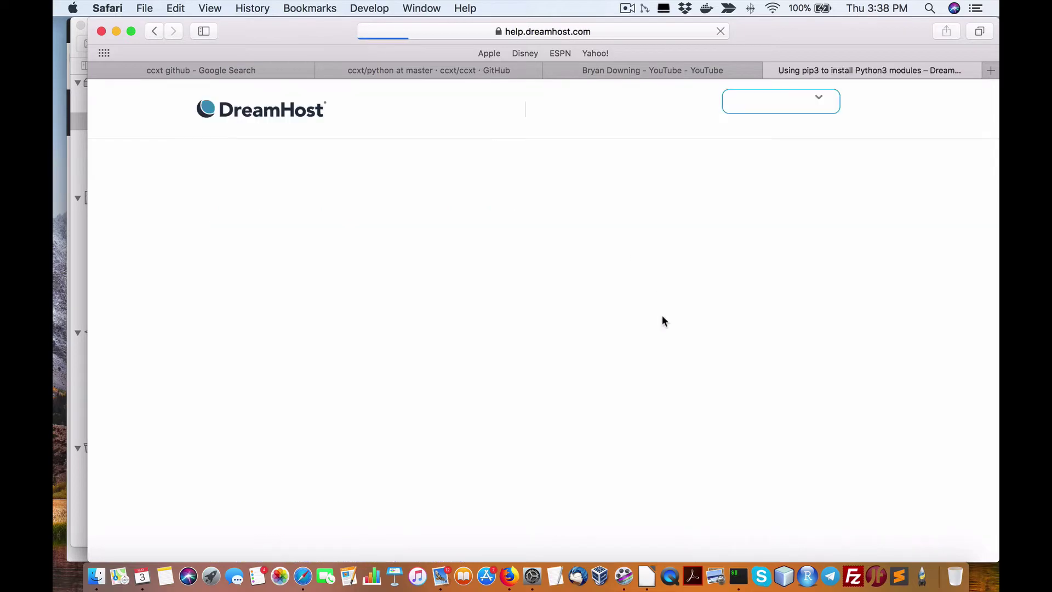
scroll(663, 315, down, 2)
scroll(662, 315, down, 15)
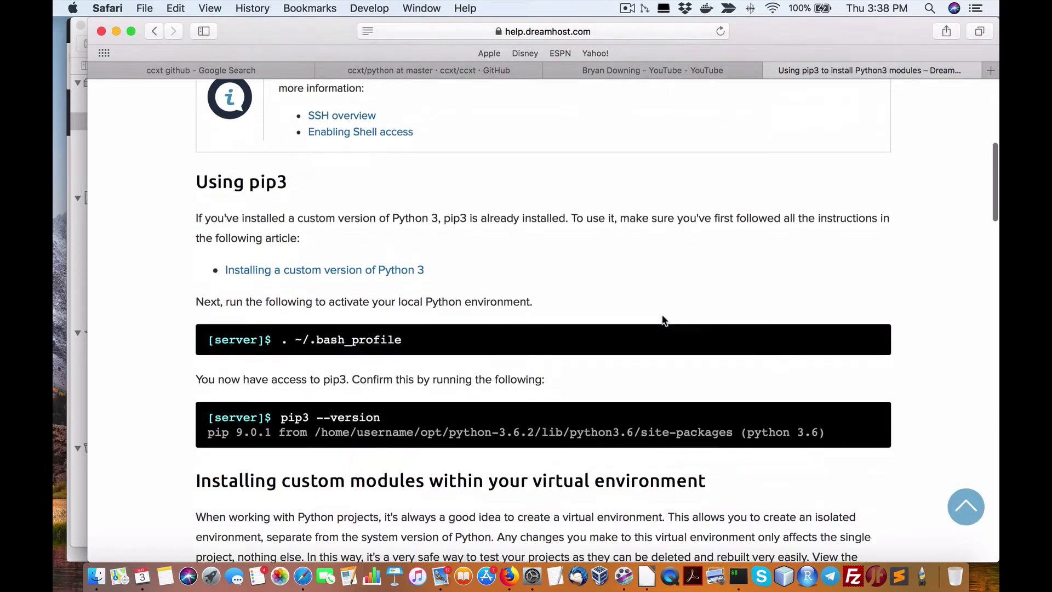
scroll(662, 316, down, 10)
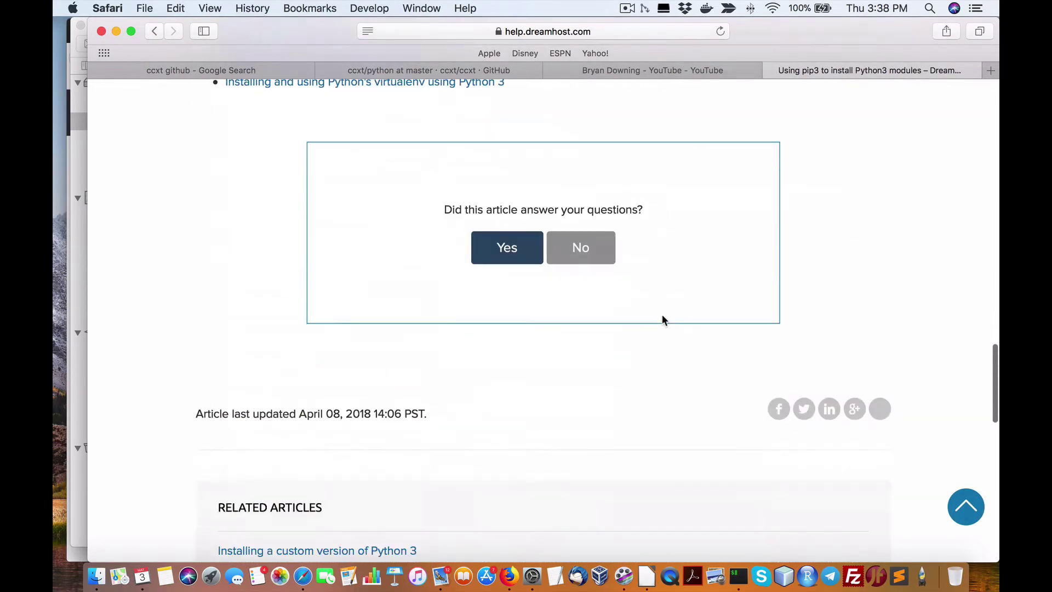
scroll(662, 316, up, 18)
key(super+w)
scroll(678, 465, down, 3)
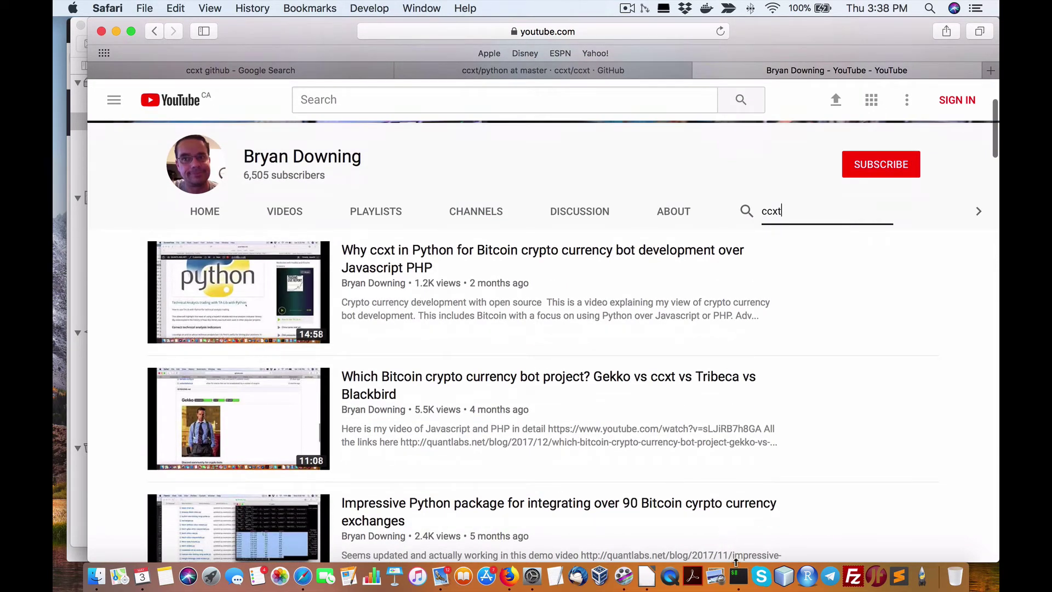
- Exit the Python interpreter with quit() and run pip3 install ccxt
click(738, 576)
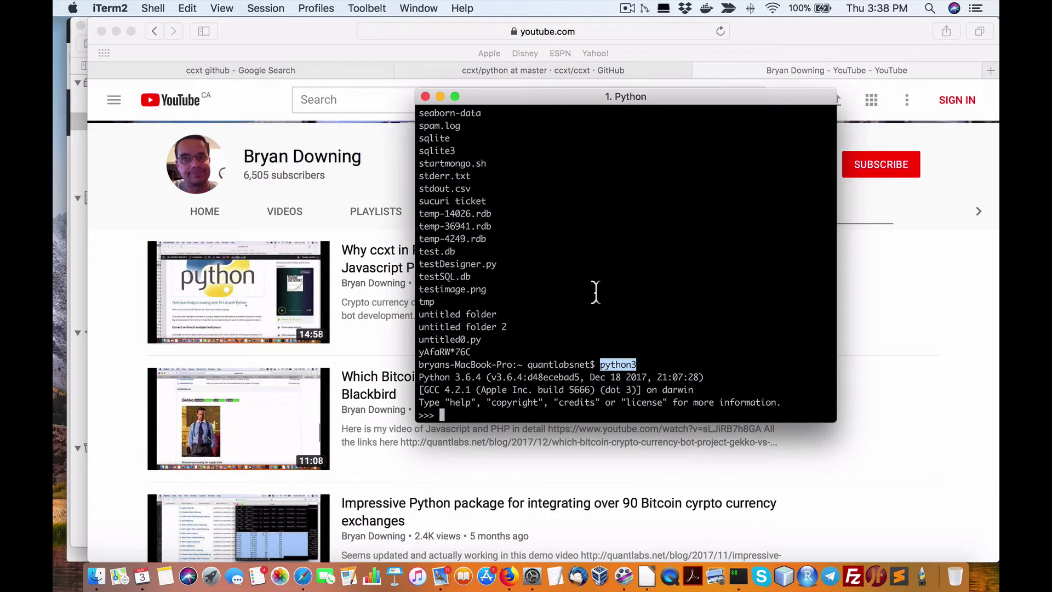
text(quit())
key(Return)
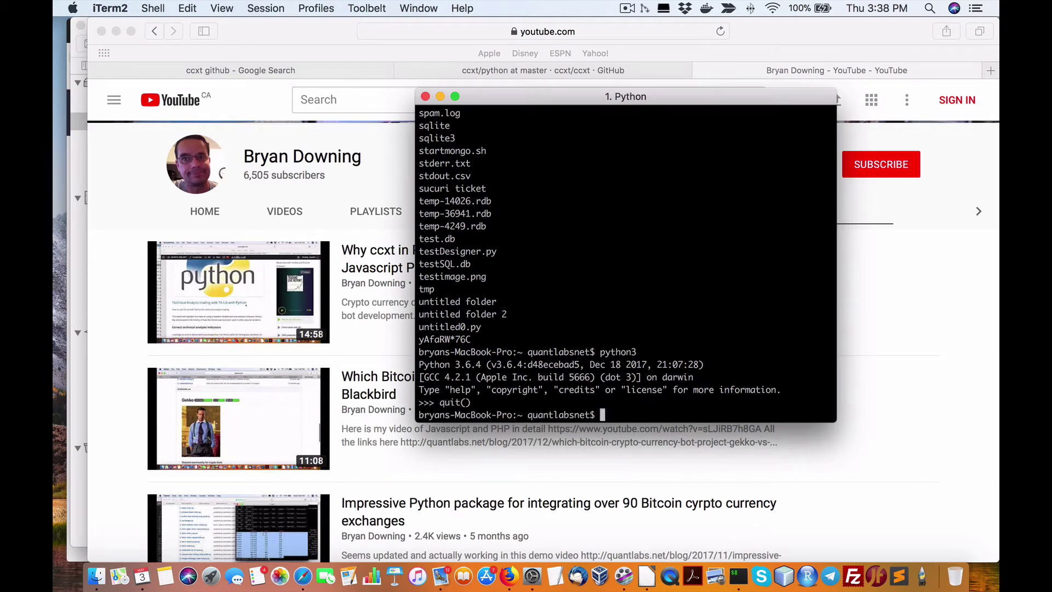
drag(485, 365, 393, 366)
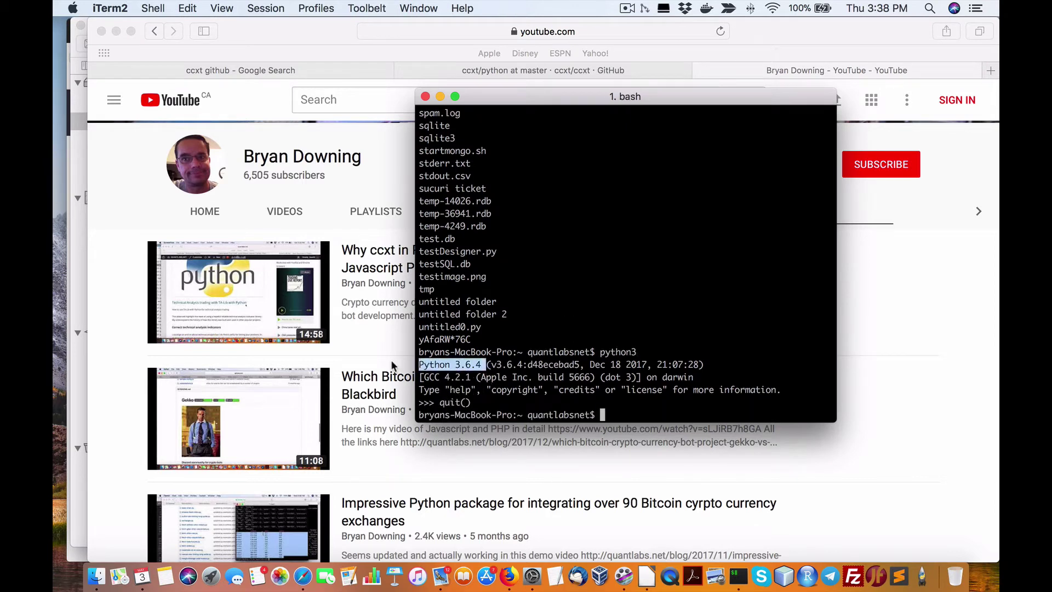
click(552, 410)
text(pipt)
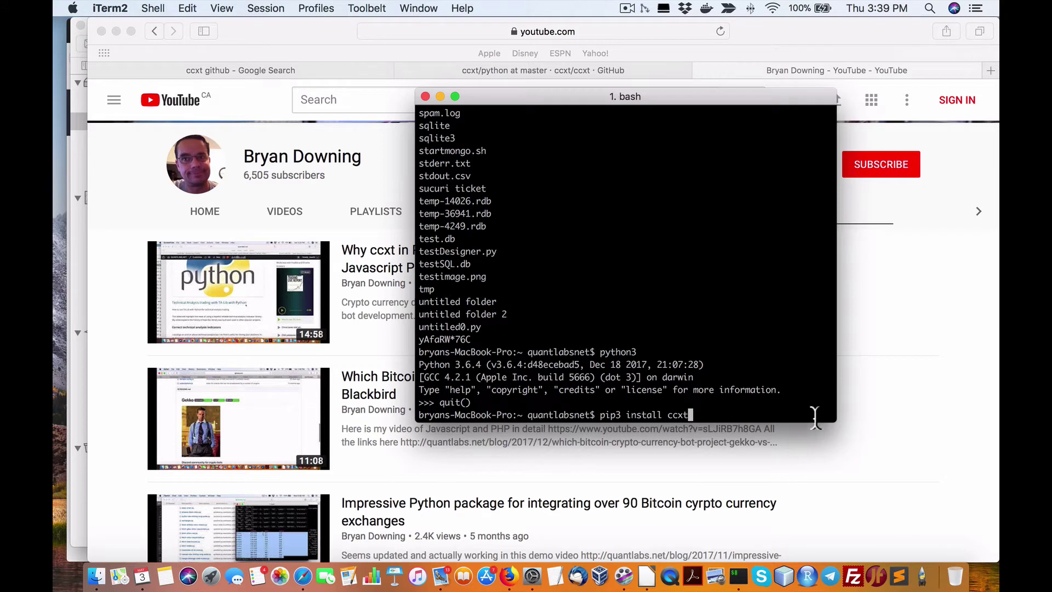
key(Return)
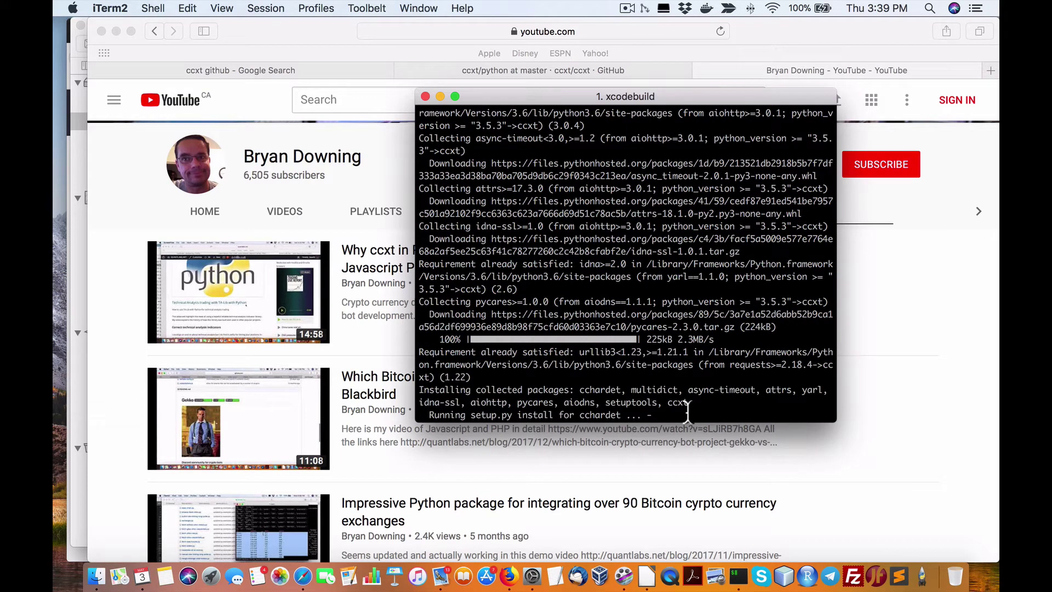
- Open the test folder in ccxt's python directory on GitHub, then return to iTerm2
click(916, 443)
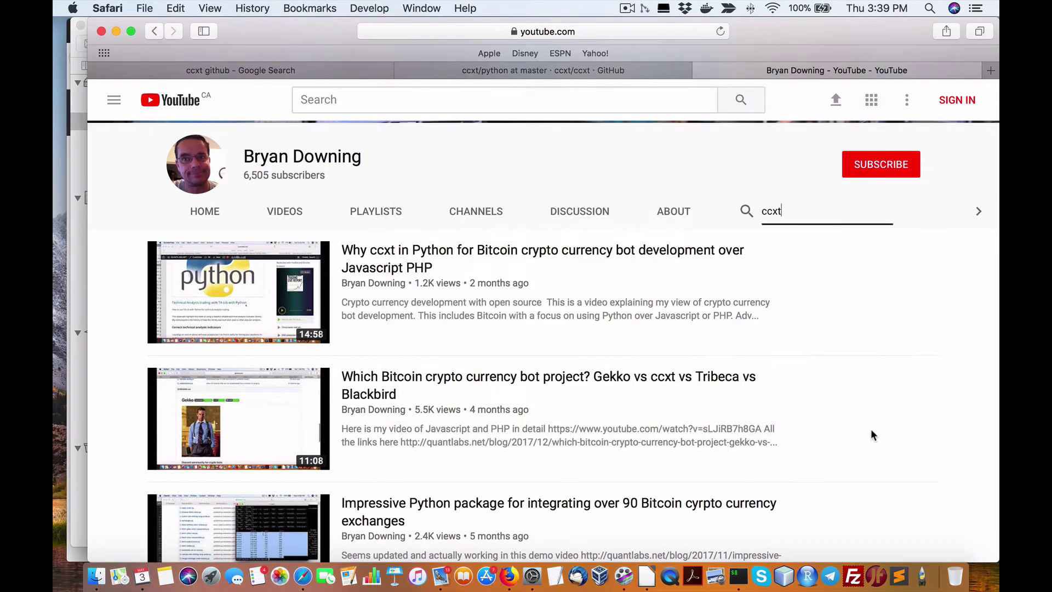
click(513, 74)
scroll(436, 223, down, 1)
scroll(436, 223, up, 15)
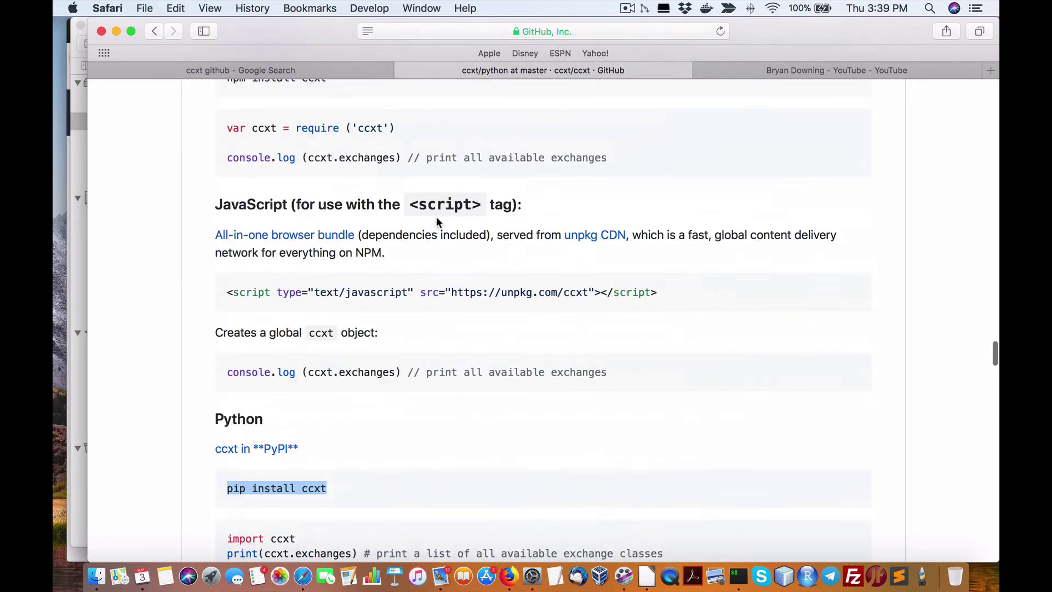
scroll(430, 230, up, 20)
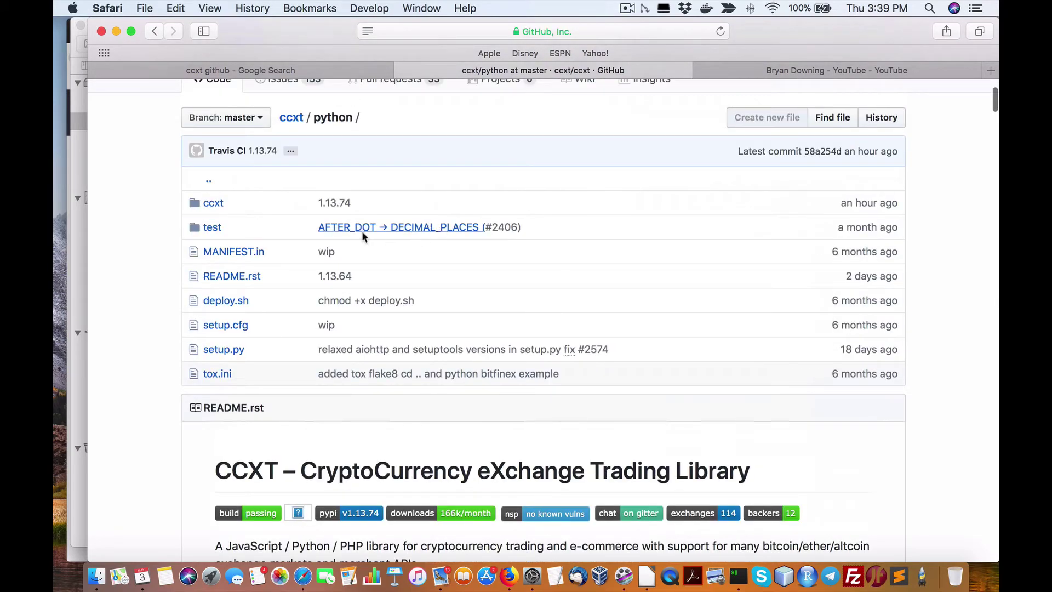
click(208, 233)
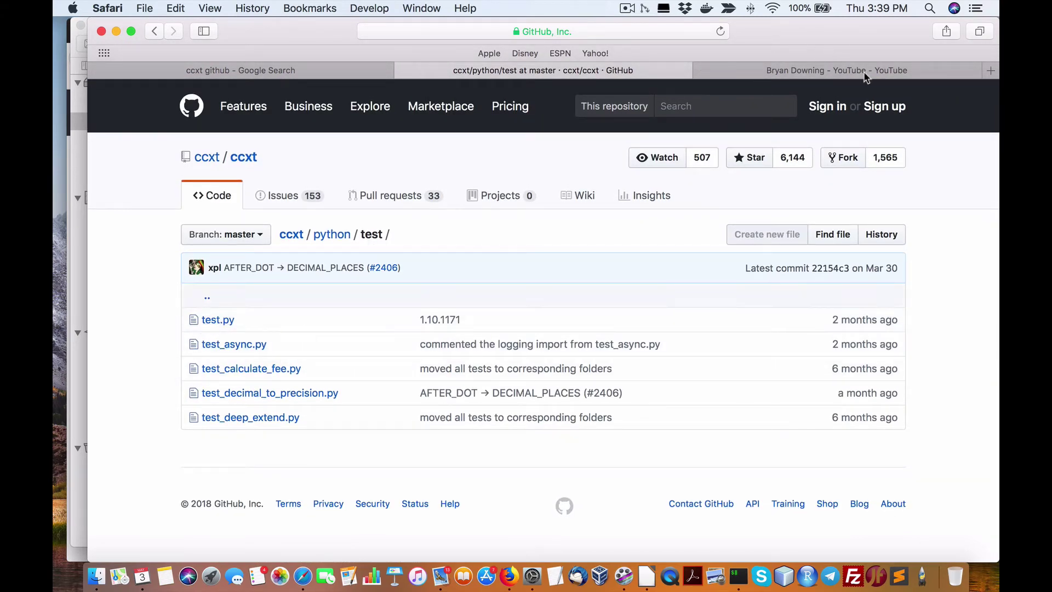
click(739, 575)
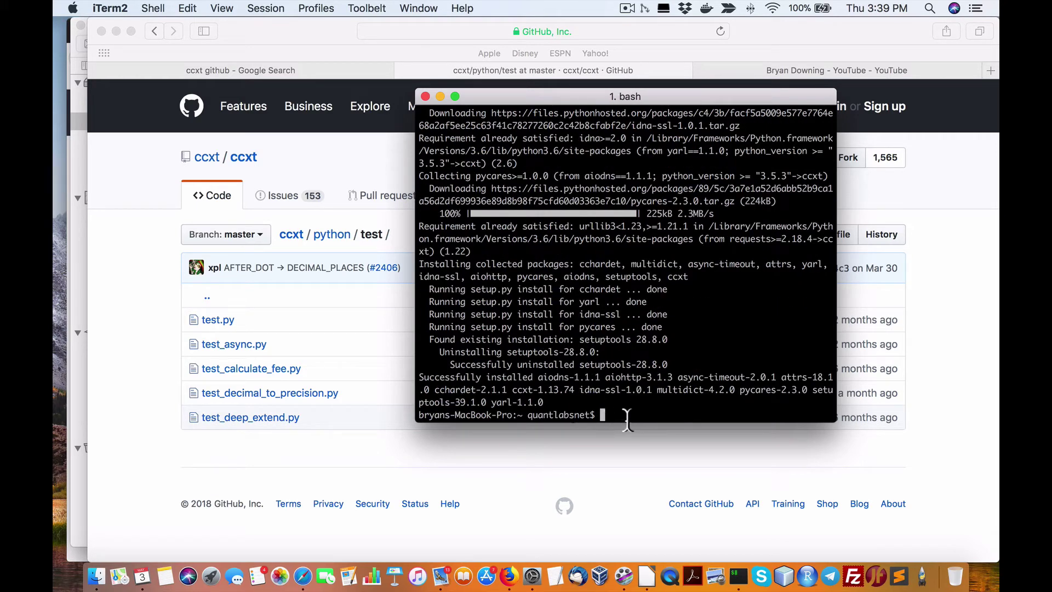
- Print the working directory with pwd and clear the prompt
text(pwd)
key(Return)
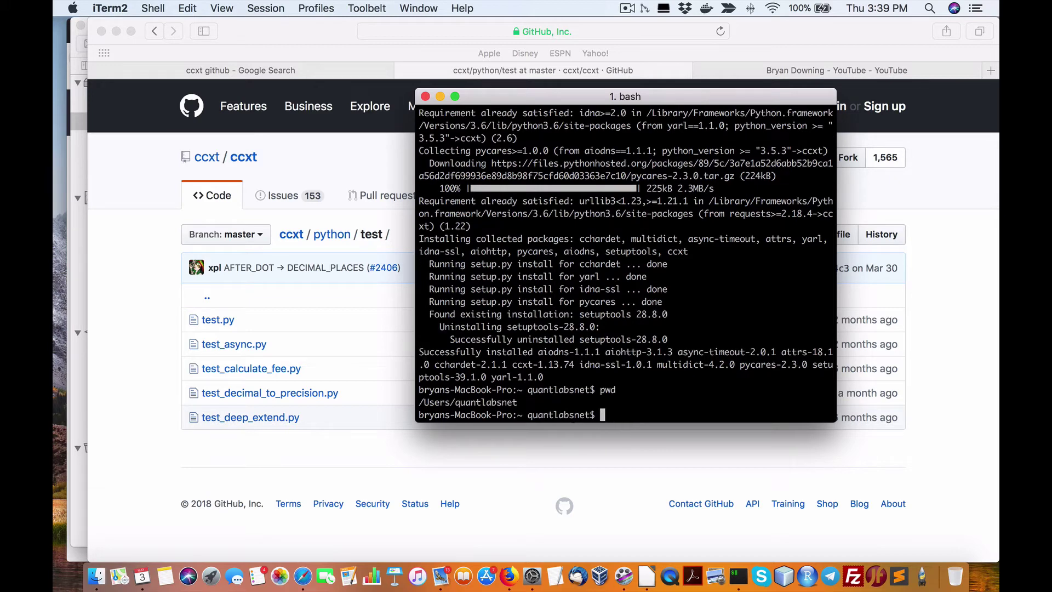
triple_click(521, 404)
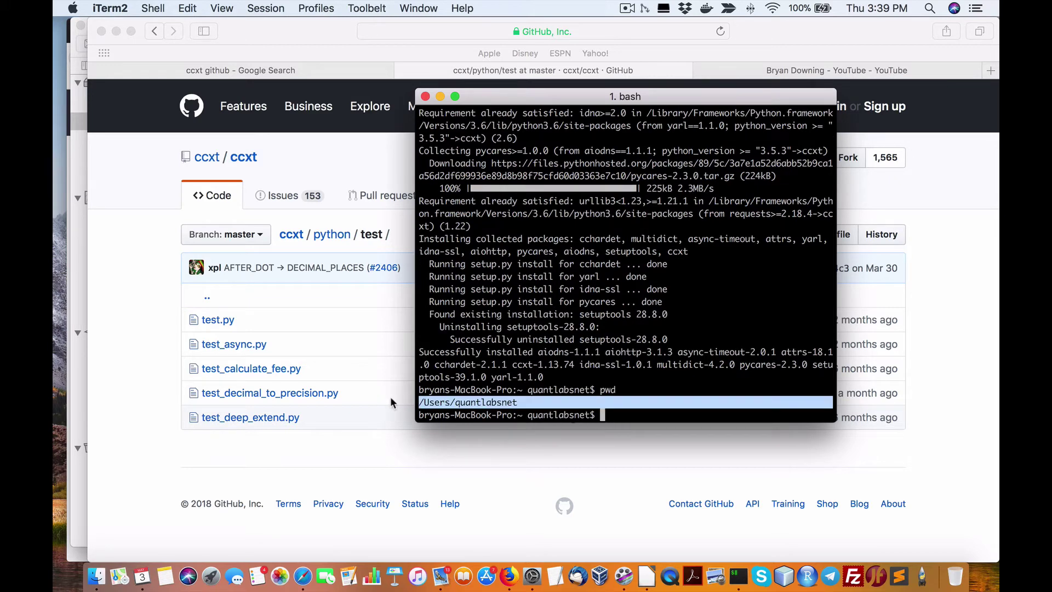
click(645, 408)
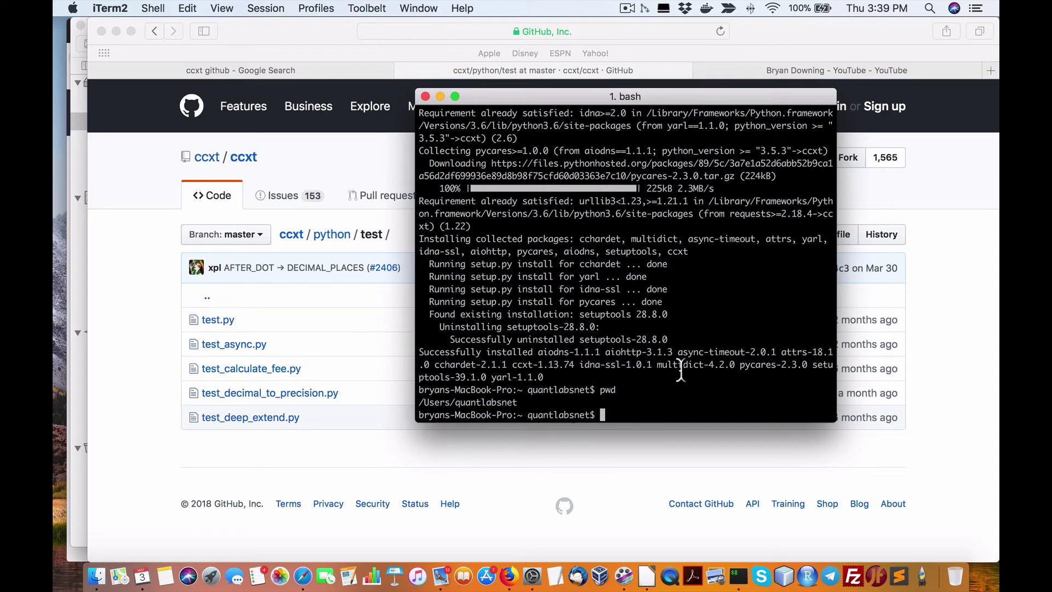
key(BackSpace)
key(BackSpace)
text(p)
key(BackSpace)
- Change into Documents/python/ccxt using Tab completion and list its contents
text(cd DOC/Doc)
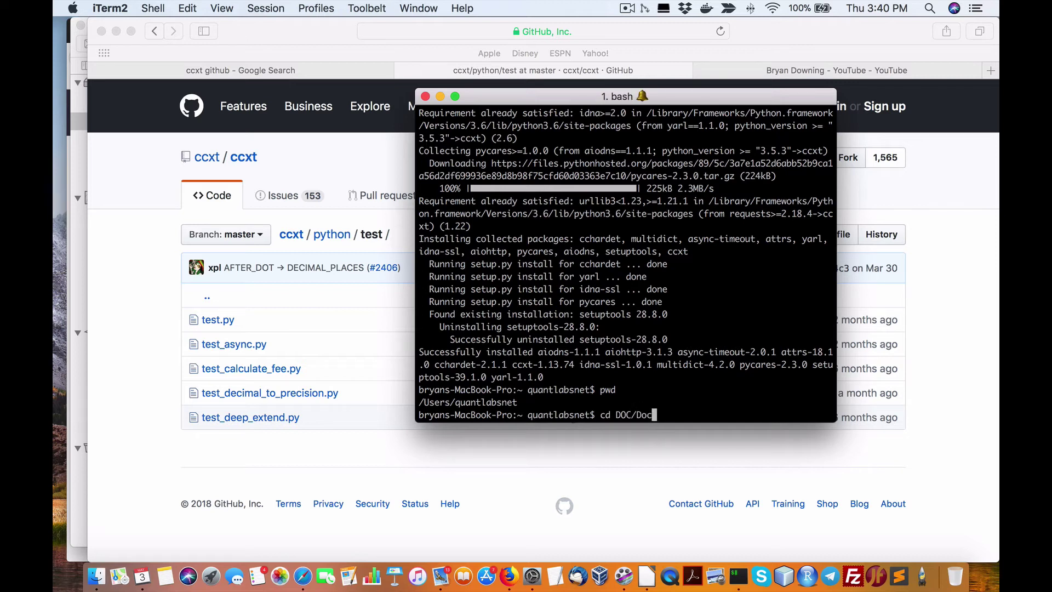
text(u)
key(Tab)
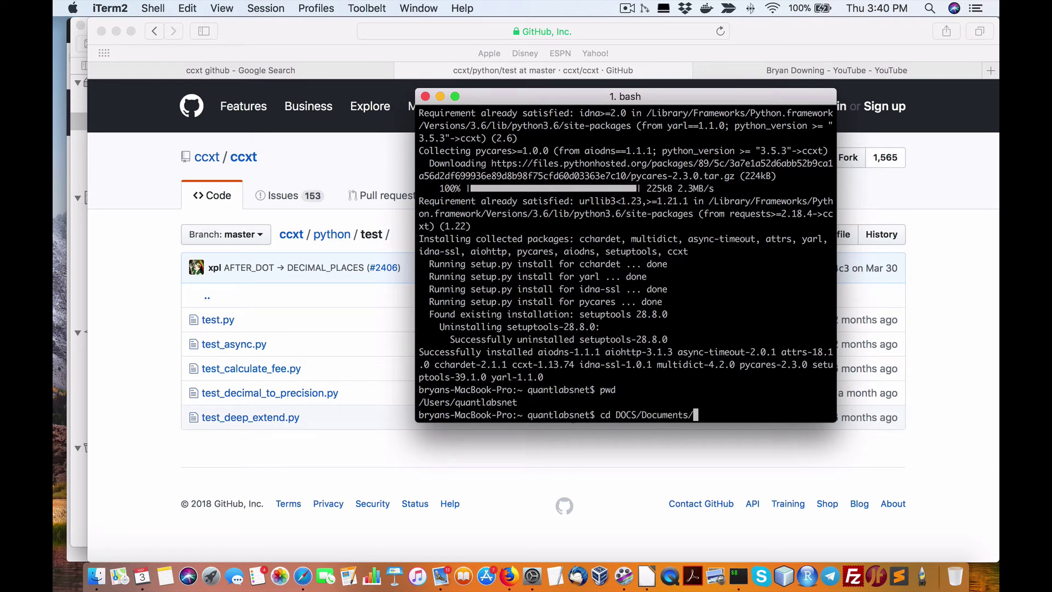
text(py)
key(Tab)
text(/)
key(Return)
text(ls)
key(Return)
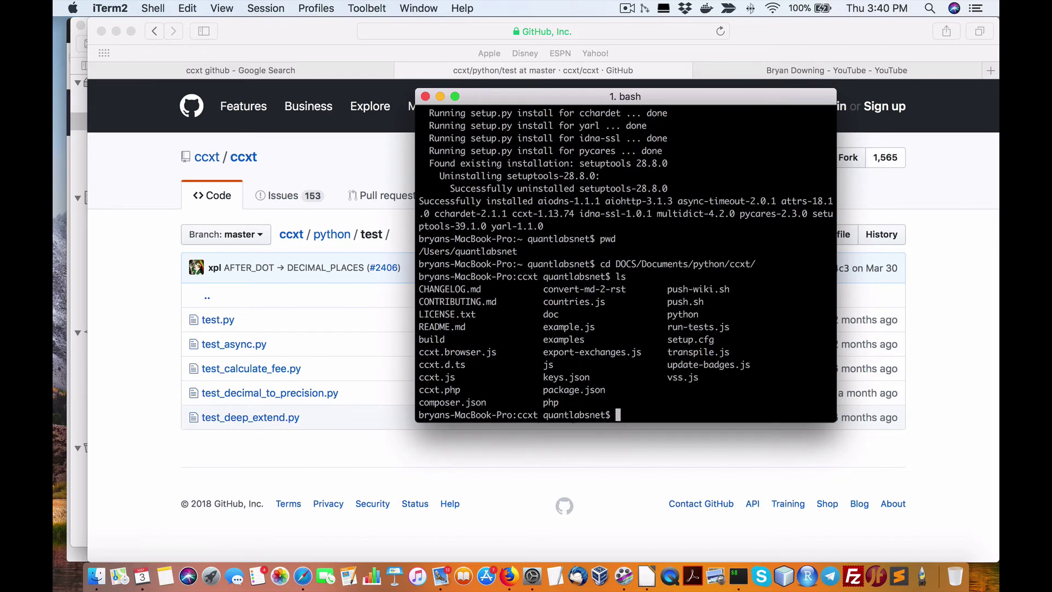
- Try the example and test folders, then cd into examples
text(cd exa)
key(Tab)
key(Return)
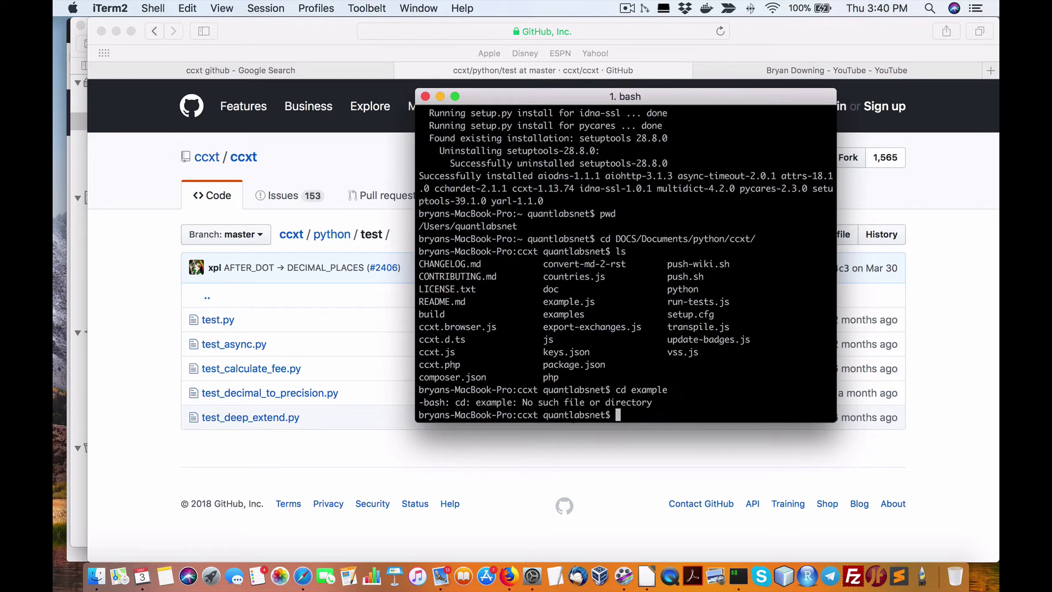
key(Tab)
text(cd test)
key(Return)
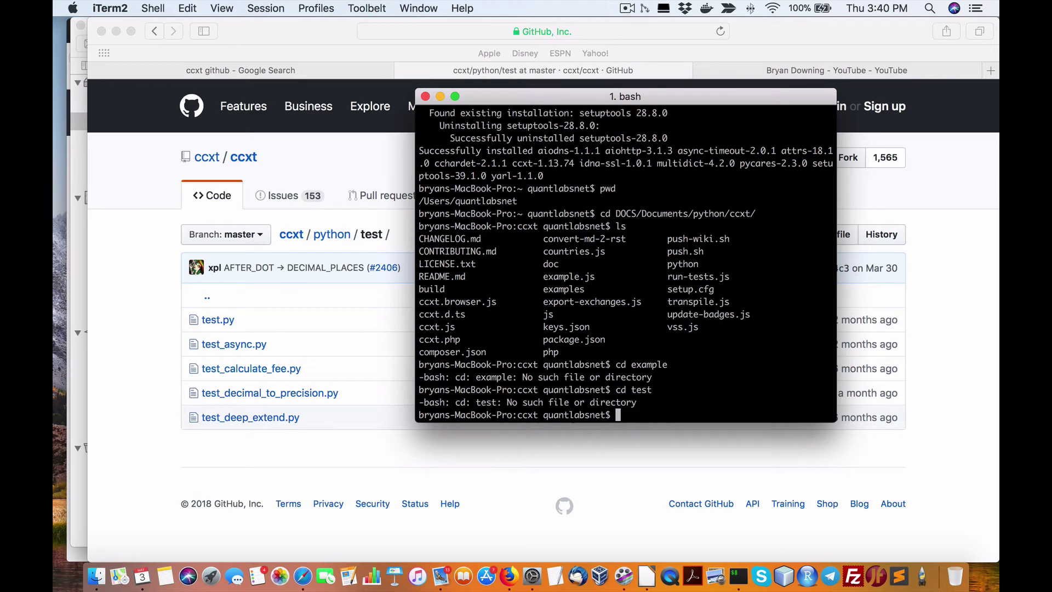
text(cd exa)
key(Tab)
text(s)
key(Return)
- Check the path, list examples, then enter the py folder and list its scripts
key(Return)
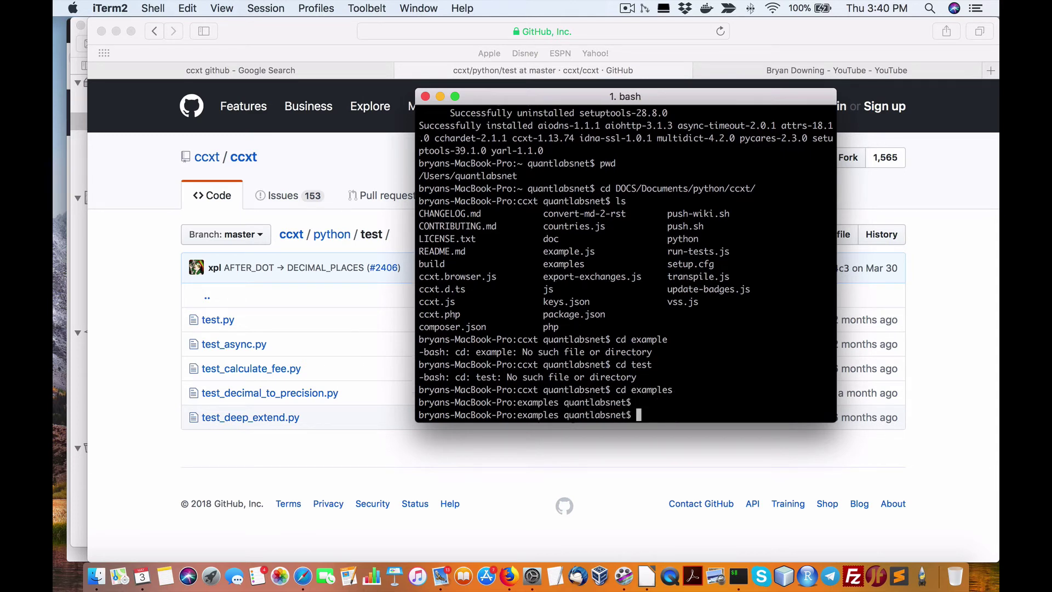
text(pwd)
key(Return)
text(ls)
key(Return)
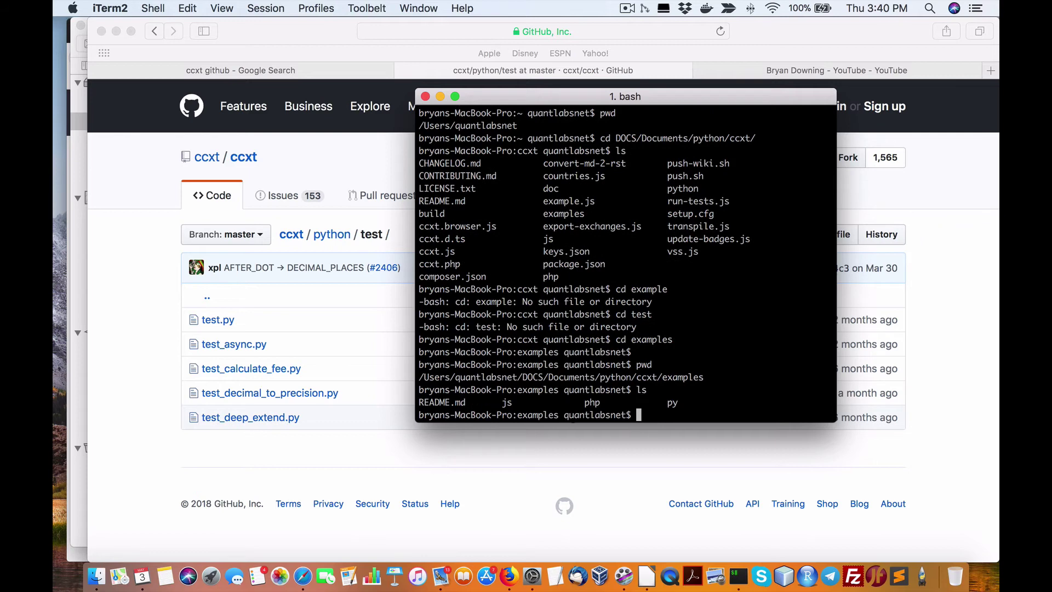
text(cd py)
key(Return)
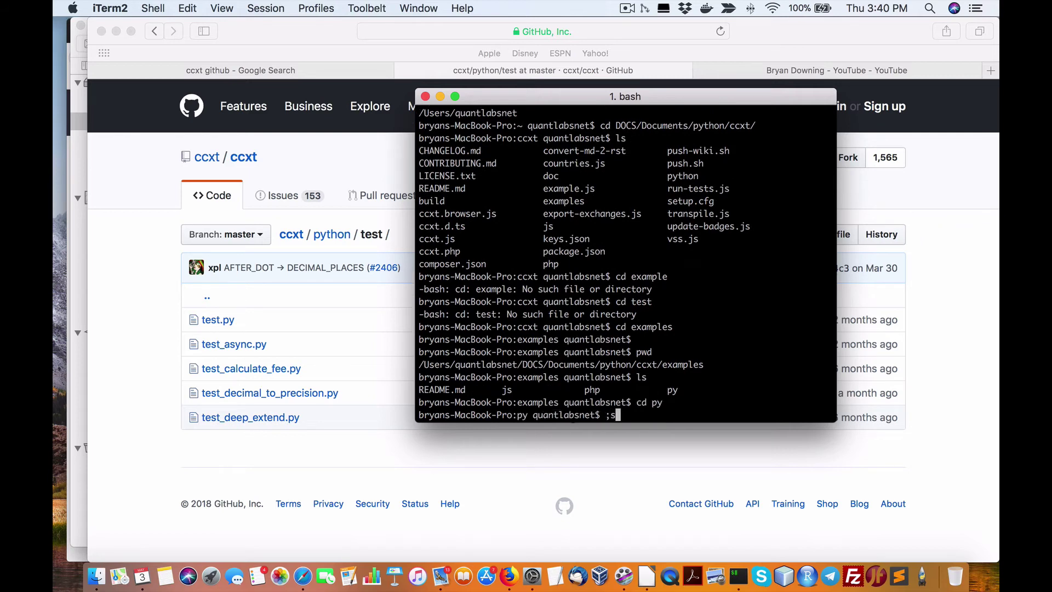
text(;s)
key(Return)
text(ls)
key(Return)
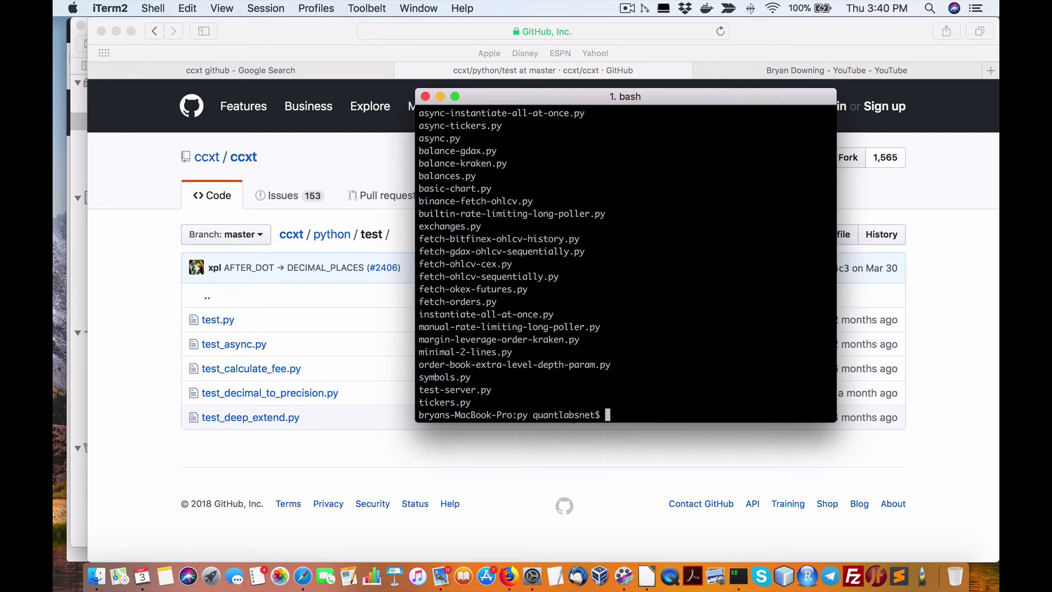
- Scroll the example script list and highlight balances.py and exchanges.py
scroll(561, 378, up, 5)
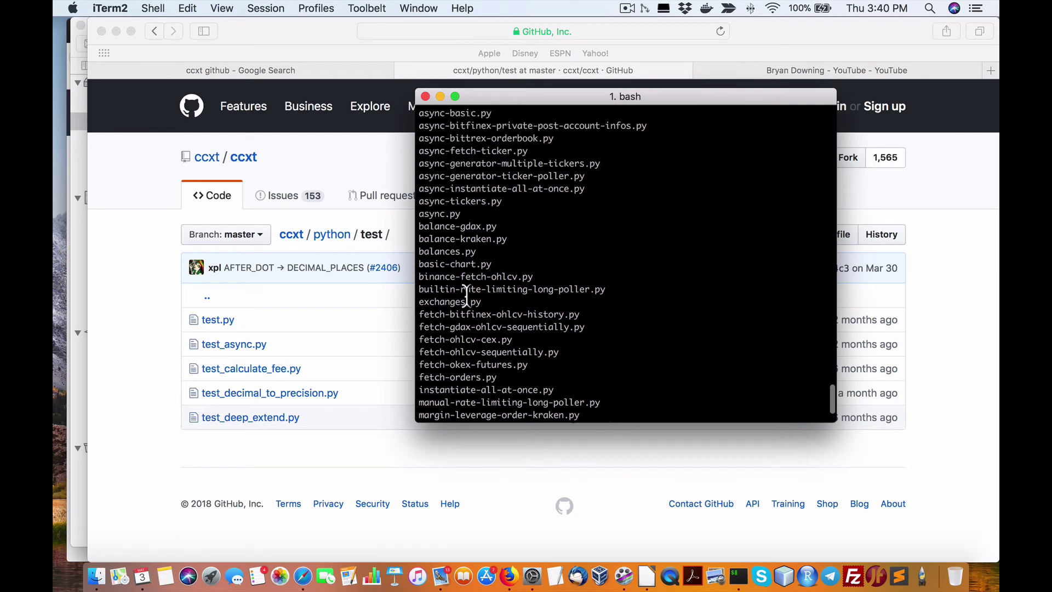
scroll(487, 270, up, 6)
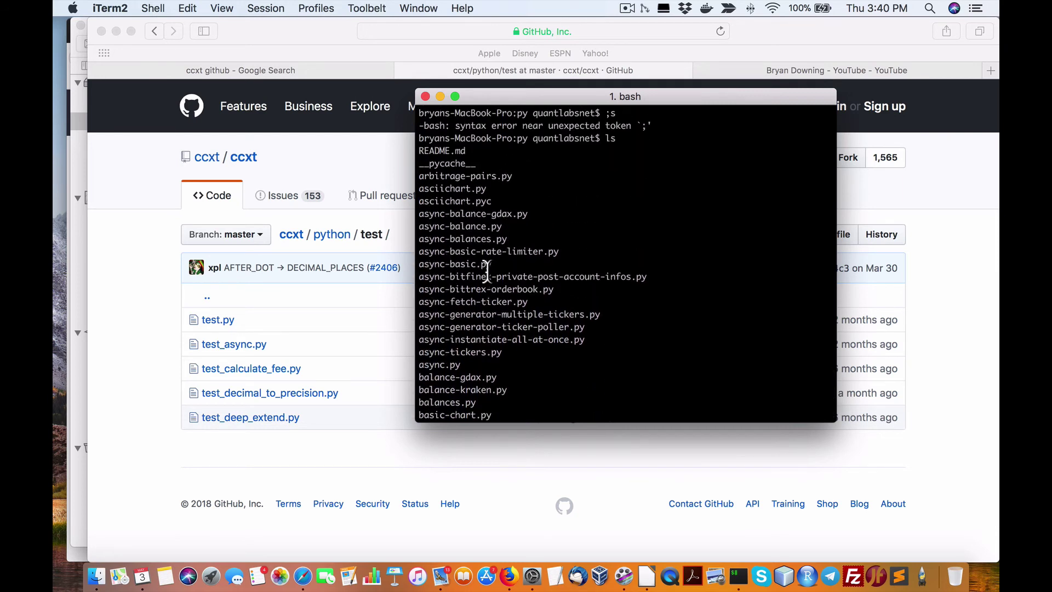
scroll(487, 270, down, 2)
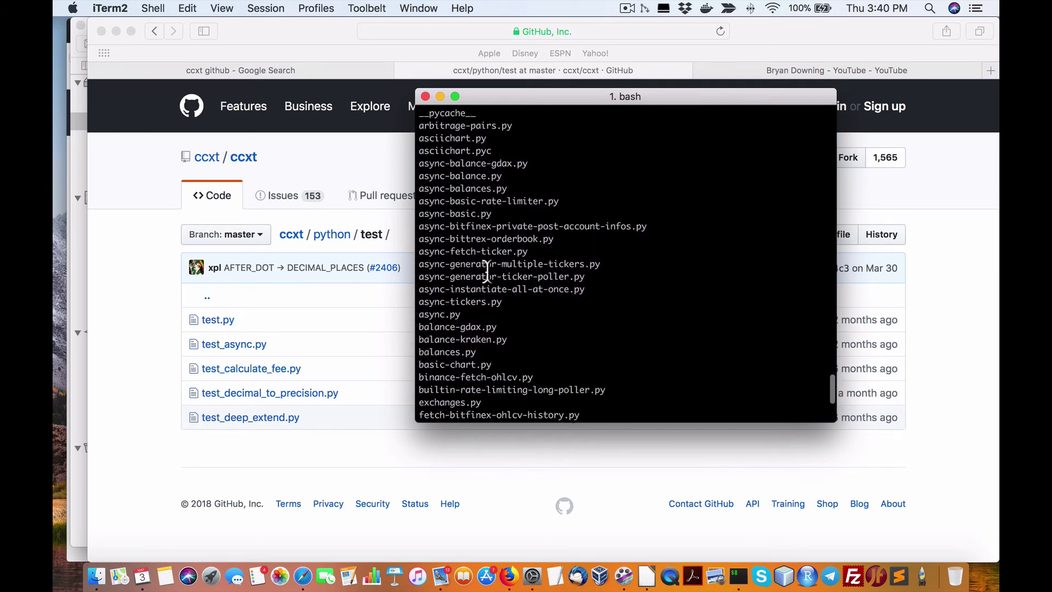
triple_click(485, 351)
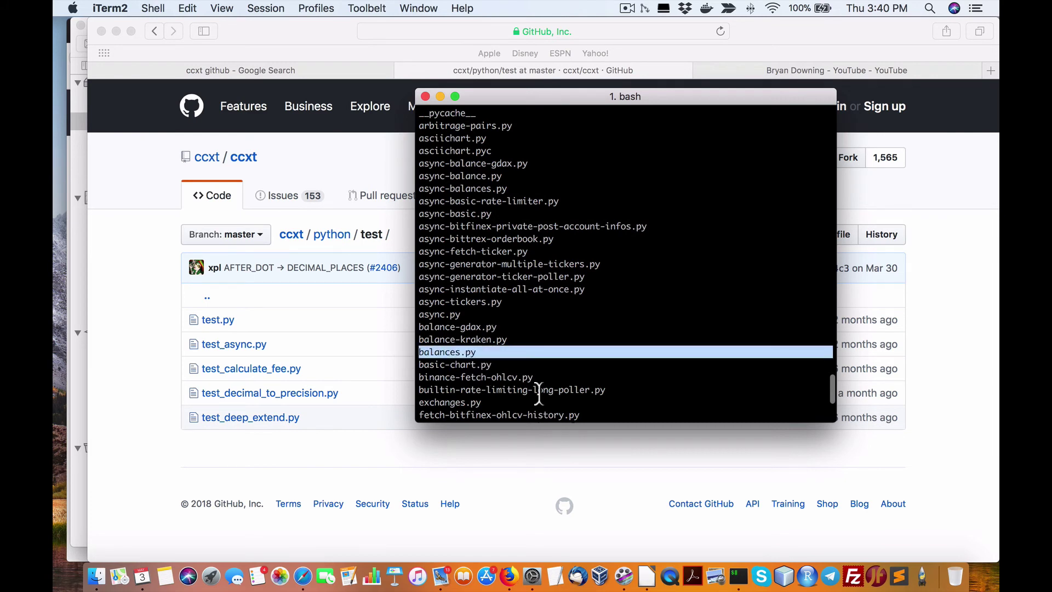
scroll(538, 394, down, 4)
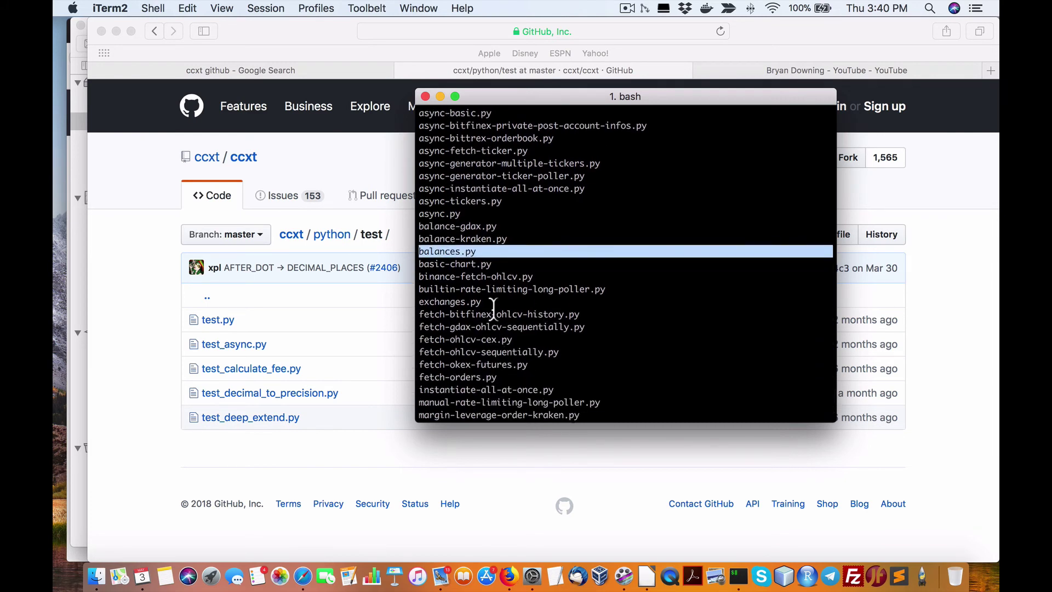
triple_click(426, 301)
- Run the exchanges.py example with python3 in iTerm2
text(python3 )
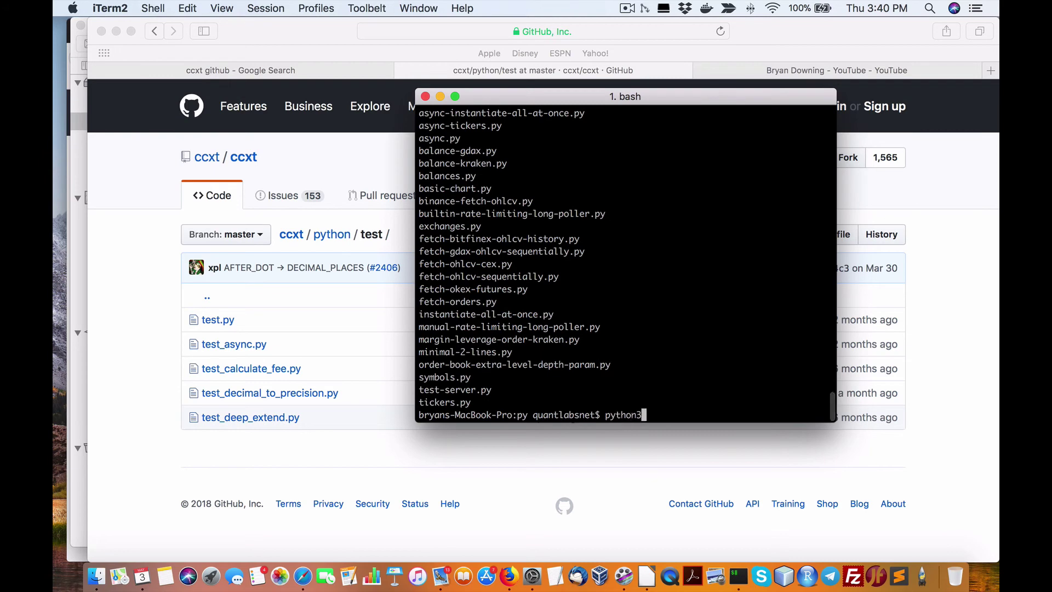
text(exc)
key(Tab)
key(Return)
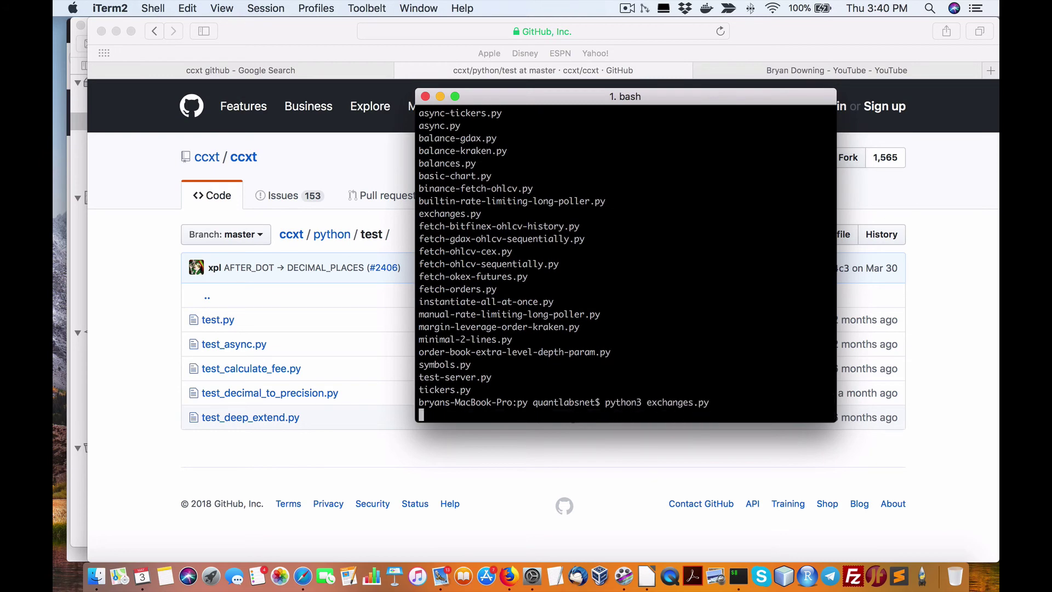
- Review the output, highlighting the count of 114 supported exchanges, then return to Safari
scroll(665, 381, up, 15)
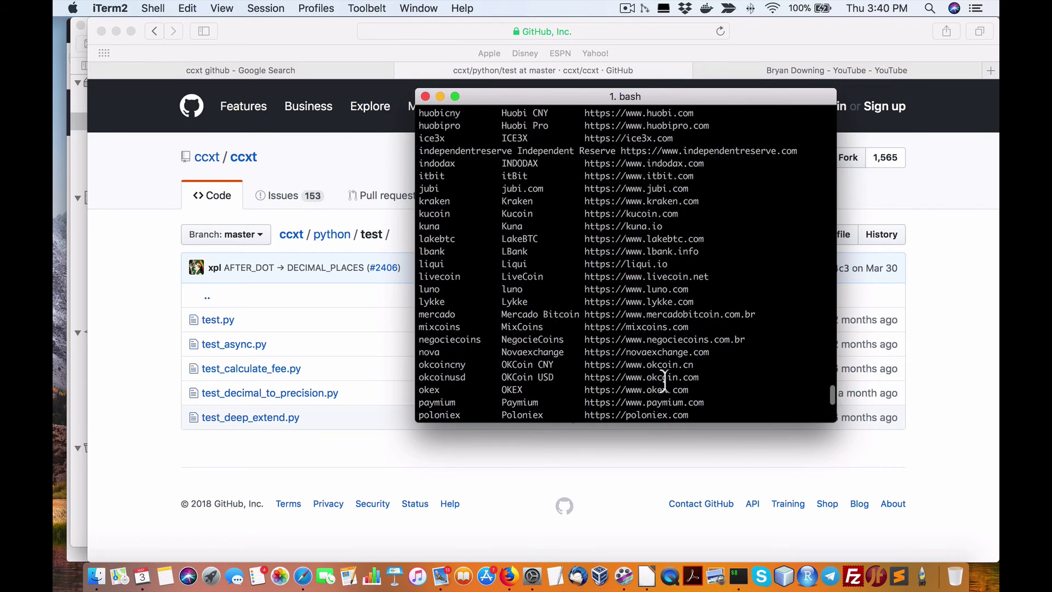
scroll(665, 381, up, 15)
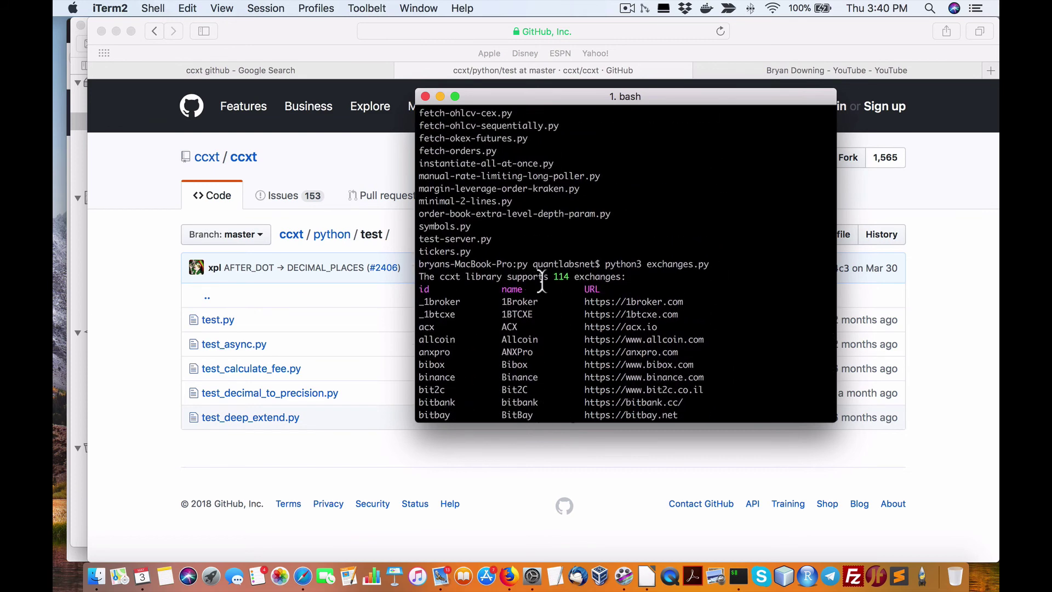
drag(554, 282, 716, 282)
scroll(706, 359, down, 20)
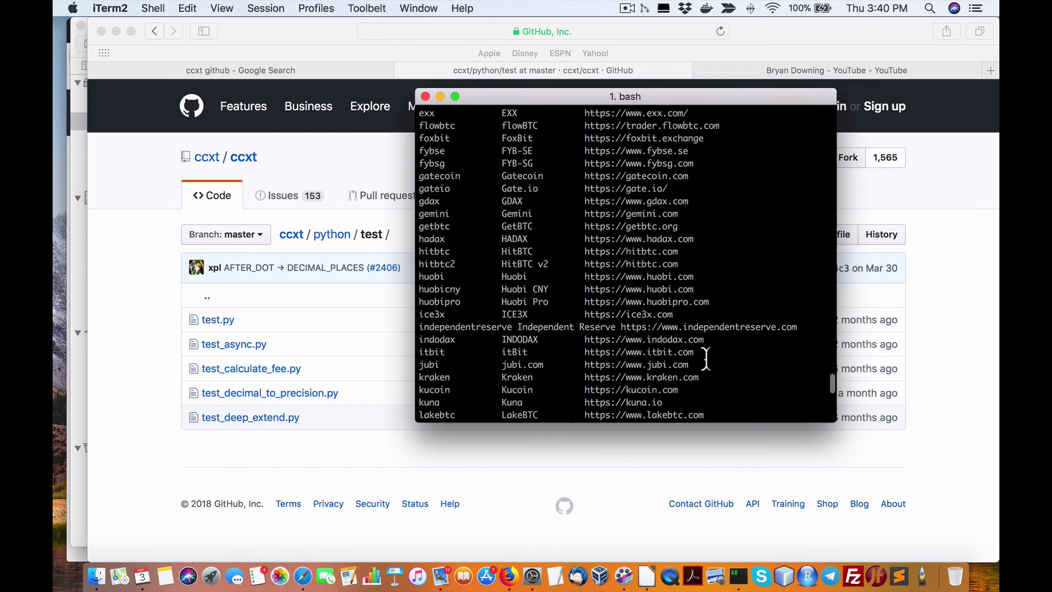
scroll(547, 380, down, 5)
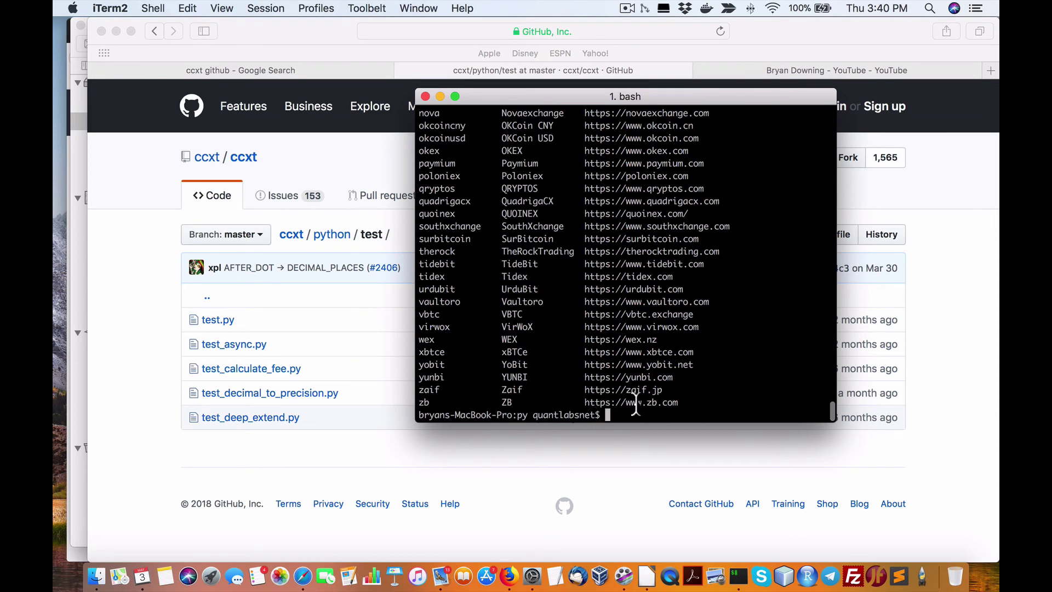
scroll(602, 381, up, 20)
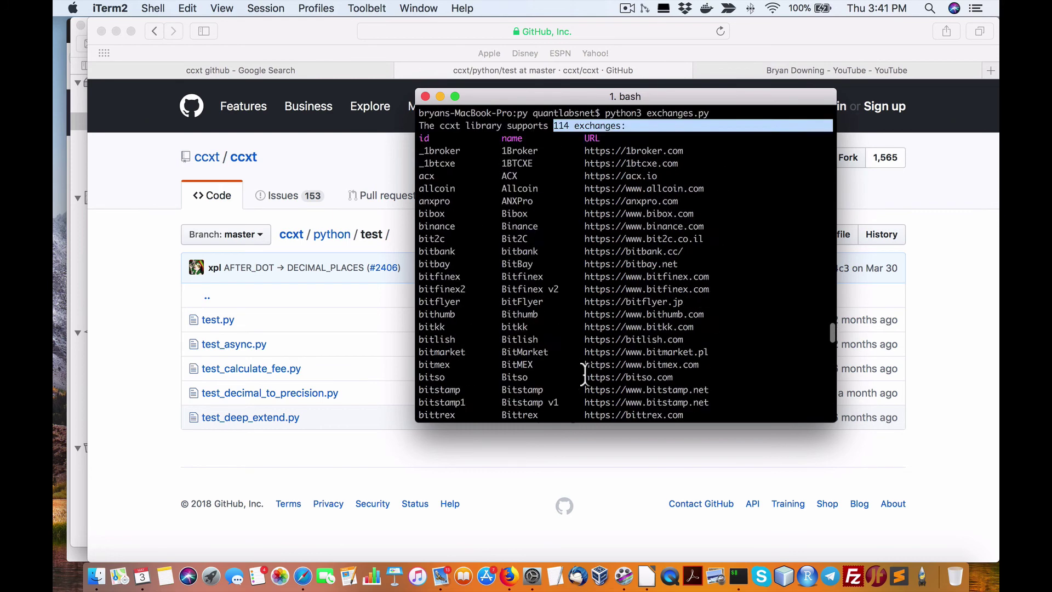
scroll(584, 376, down, 8)
scroll(585, 375, down, 15)
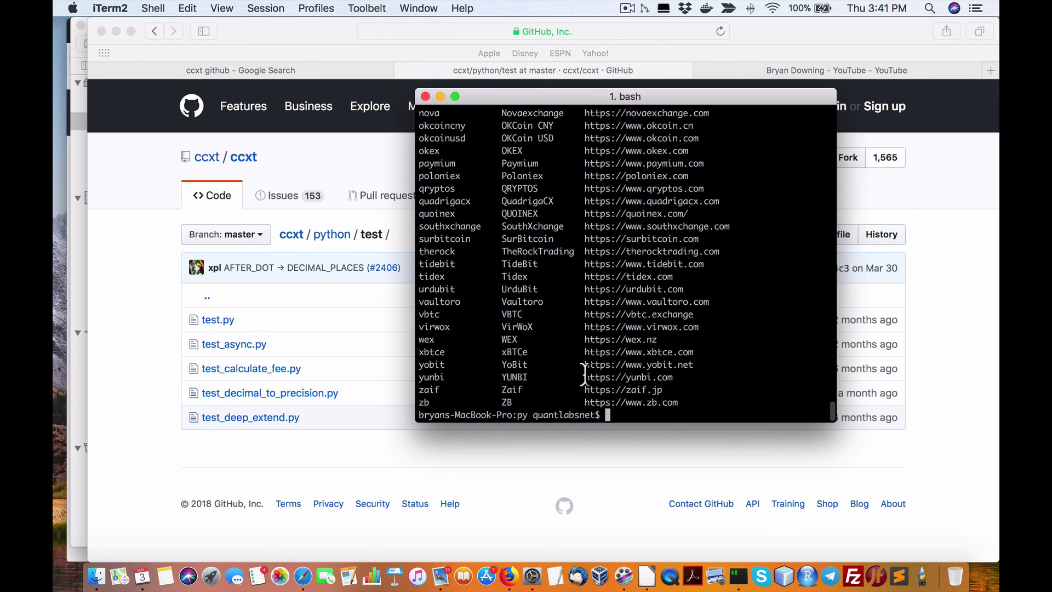
click(152, 330)
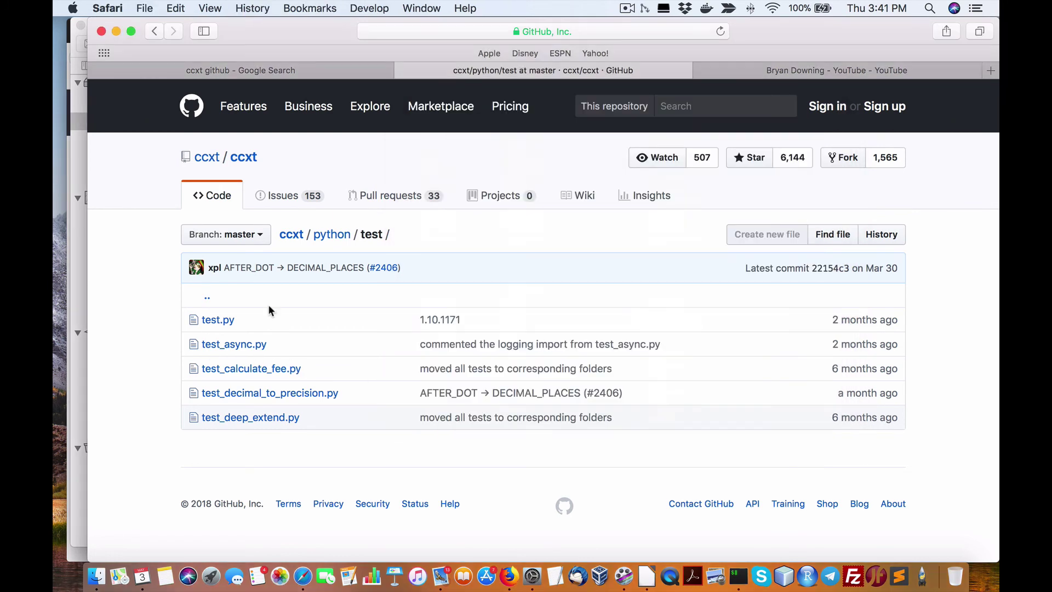
- Look into the python/test folder, then browse python/ccxt's exchange files like binance.py and kraken.py
click(332, 234)
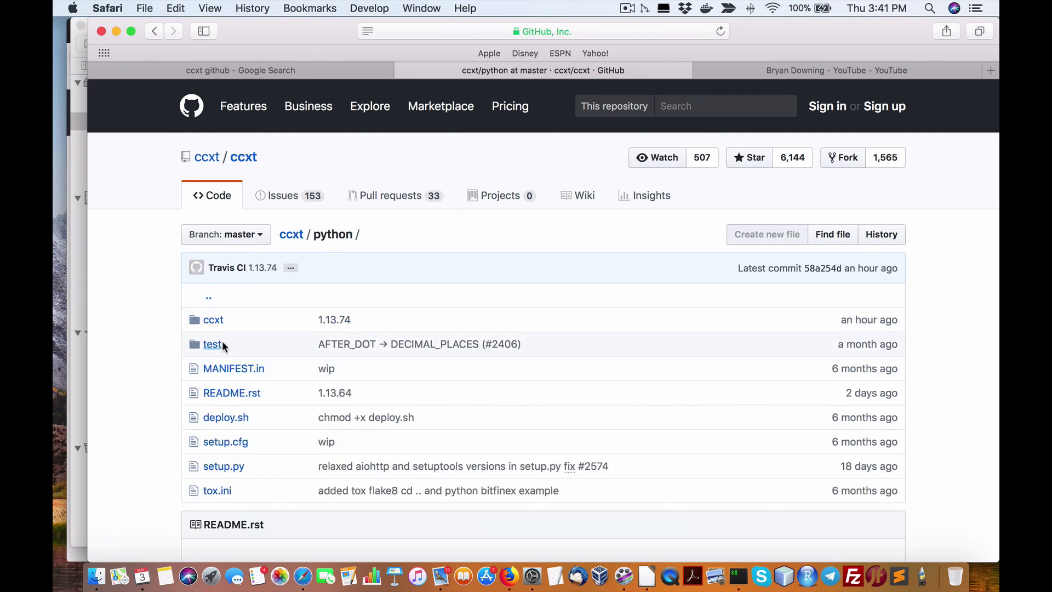
click(214, 345)
click(331, 236)
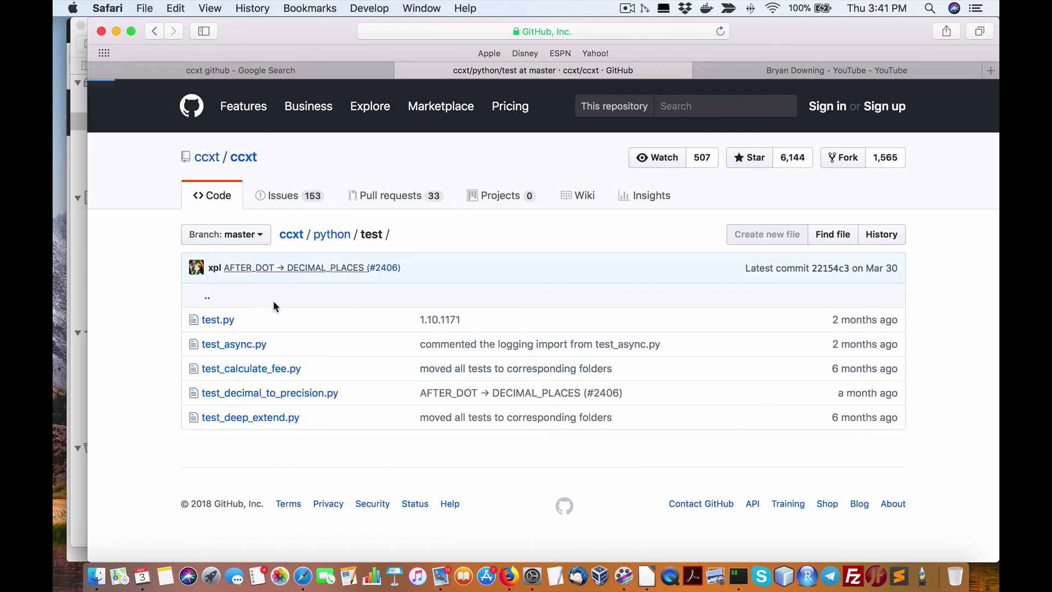
click(213, 322)
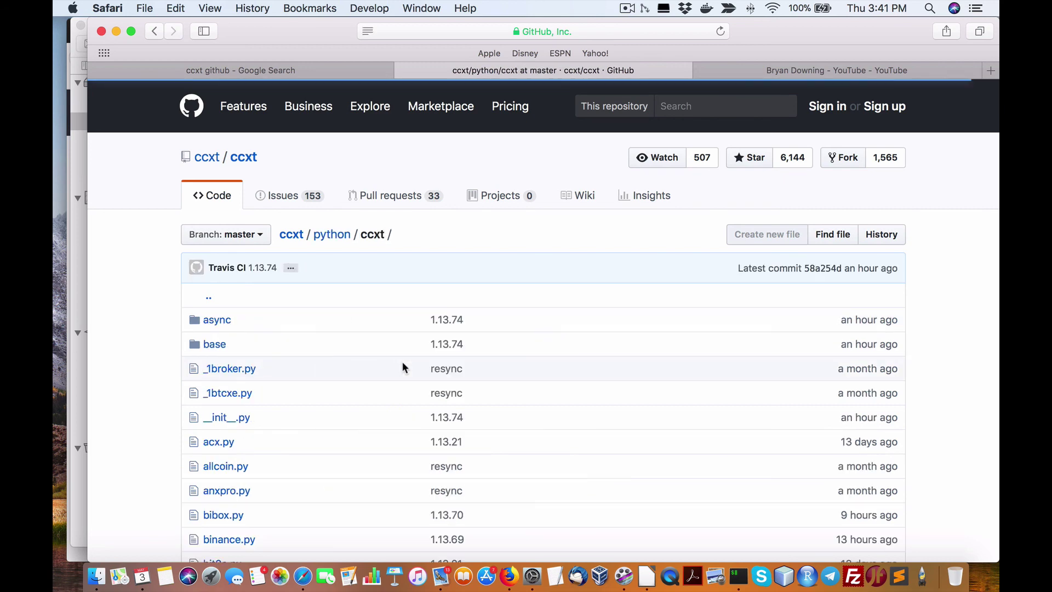
scroll(321, 433, down, 10)
scroll(320, 438, down, 20)
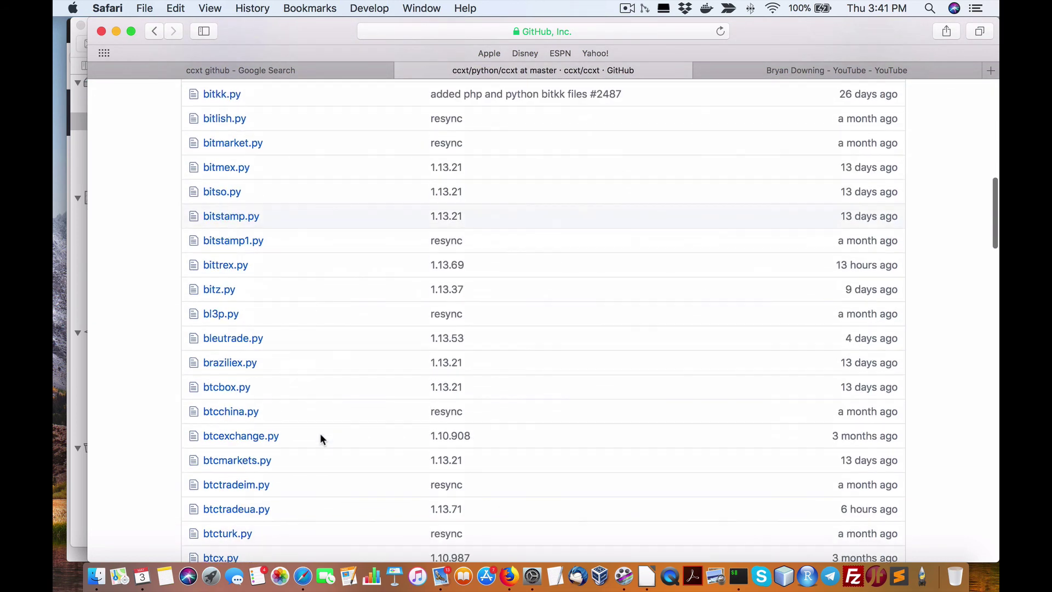
scroll(267, 347, down, 20)
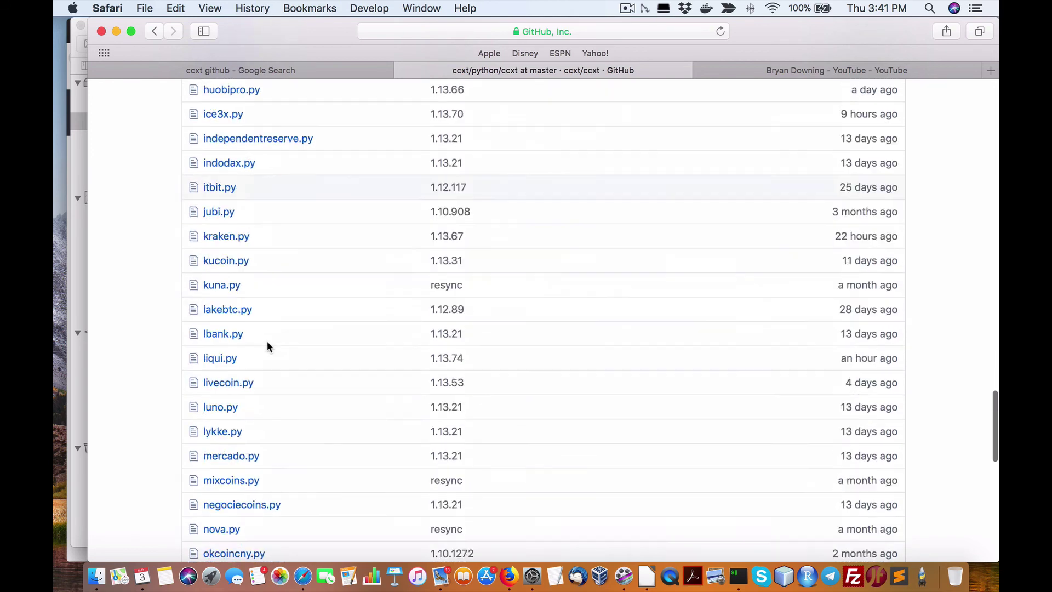
scroll(321, 191, up, 20)
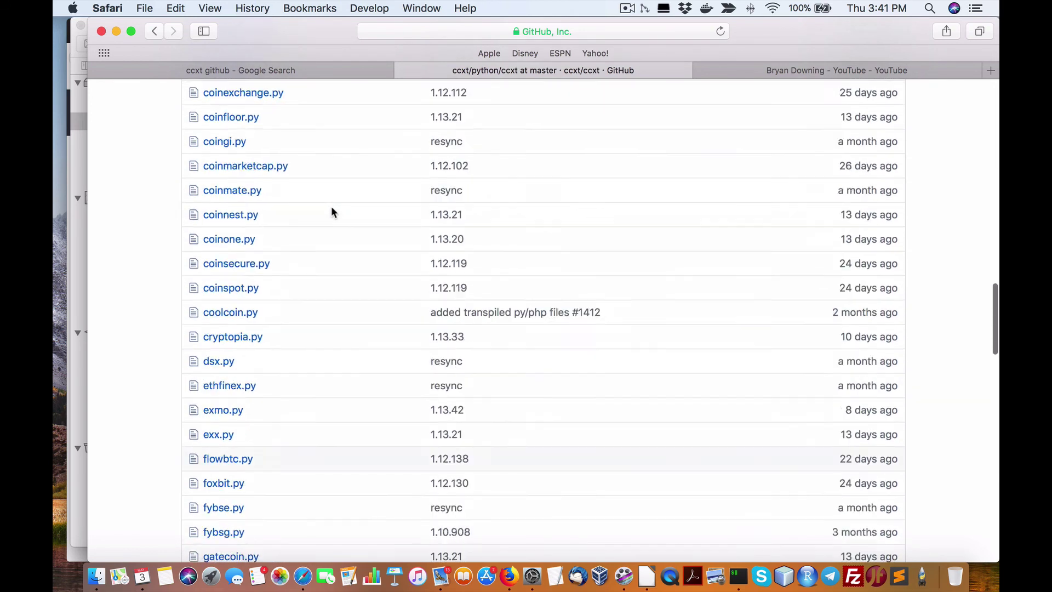